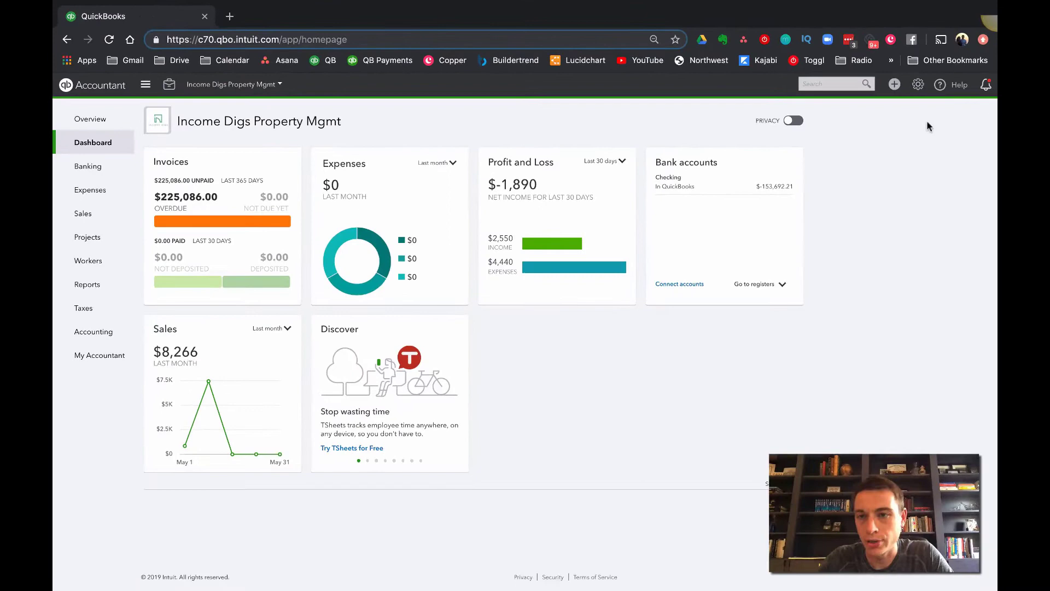
Open the gear settings menu for Income Digs Property Mgmt, dismiss it, and open it again
left_click(917, 90)
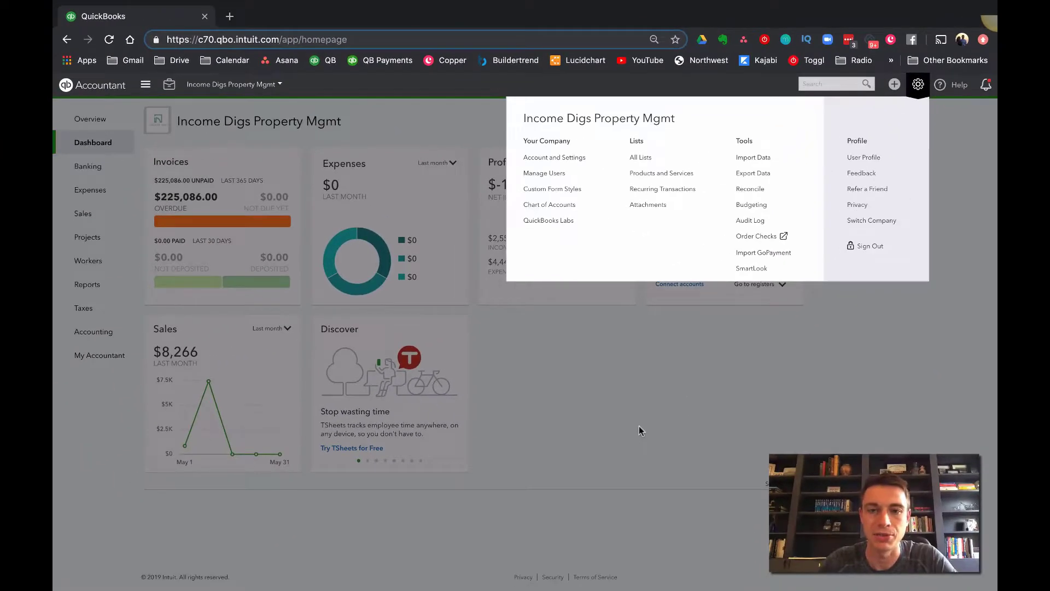
left_click(602, 420)
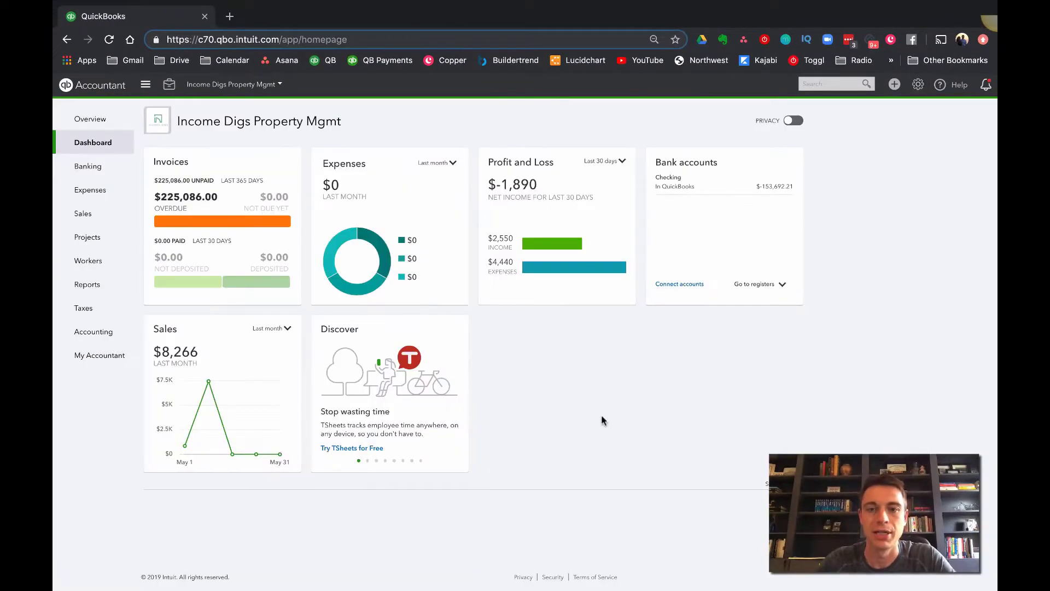
mouse_move(436, 394)
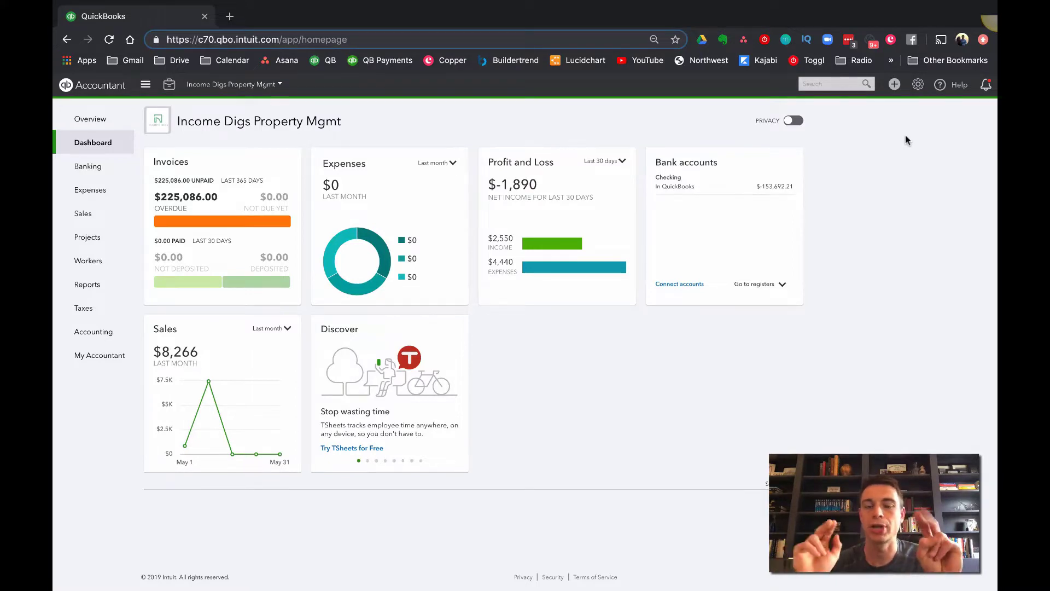
left_click(918, 91)
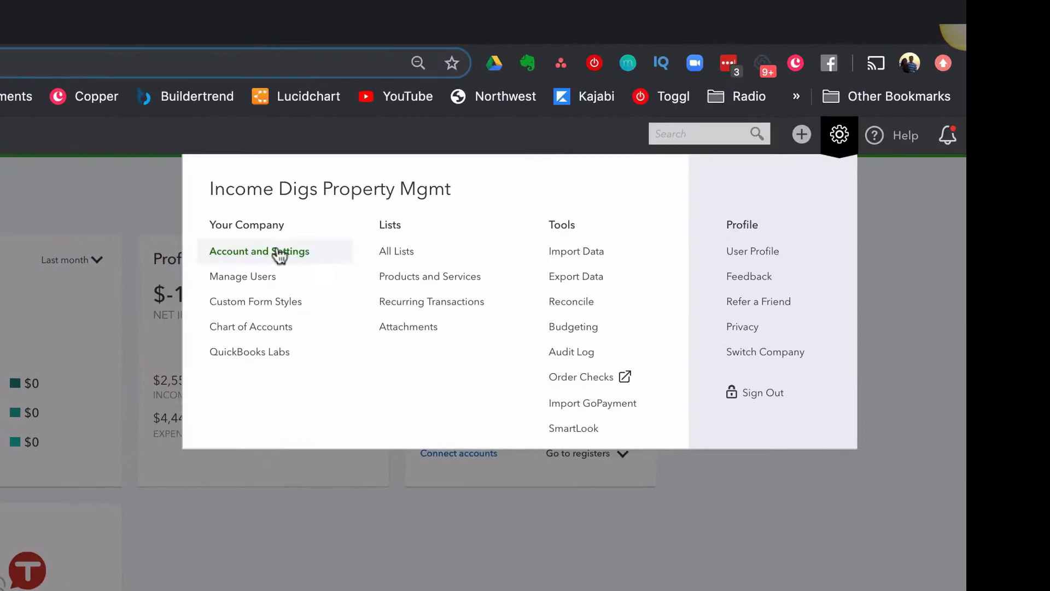
In Account and Settings > Advanced > Categories, enable Track locations with the label Business
left_click(279, 253)
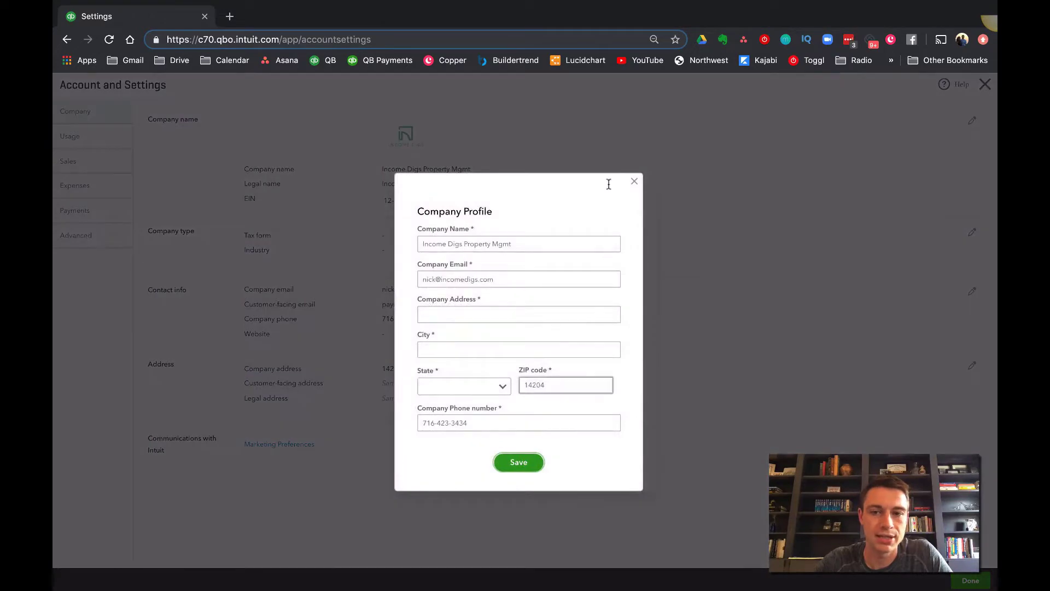
left_click(633, 181)
left_click(64, 235)
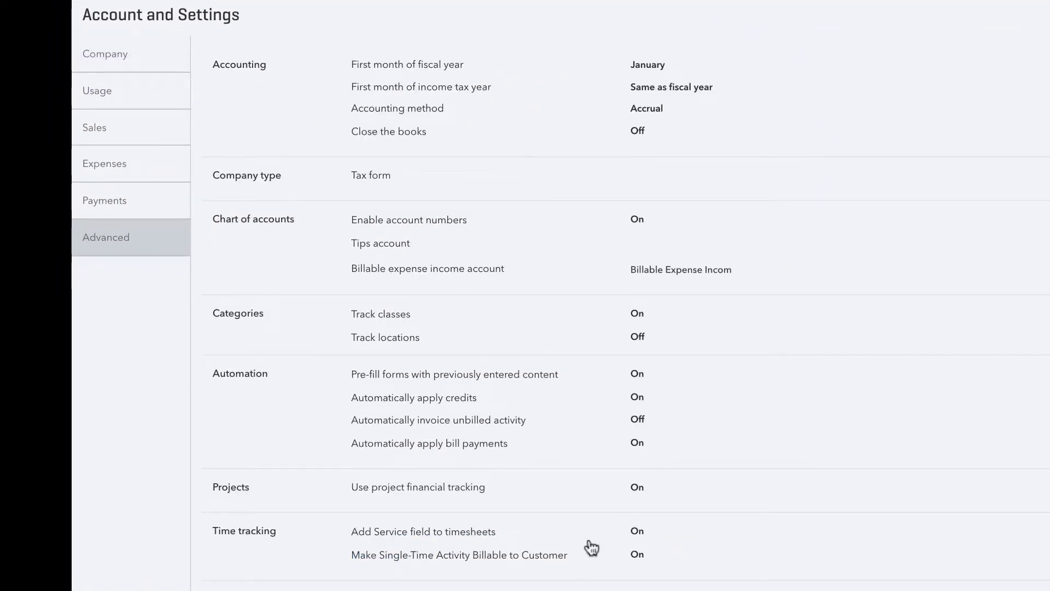
scroll(524, 528, "down", 3)
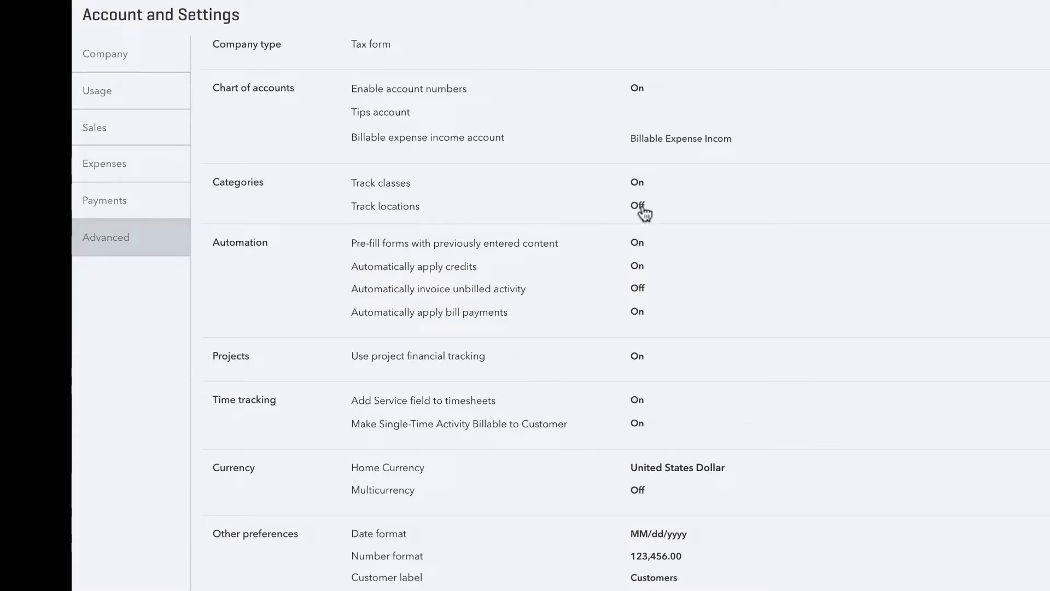
left_click(1013, 214)
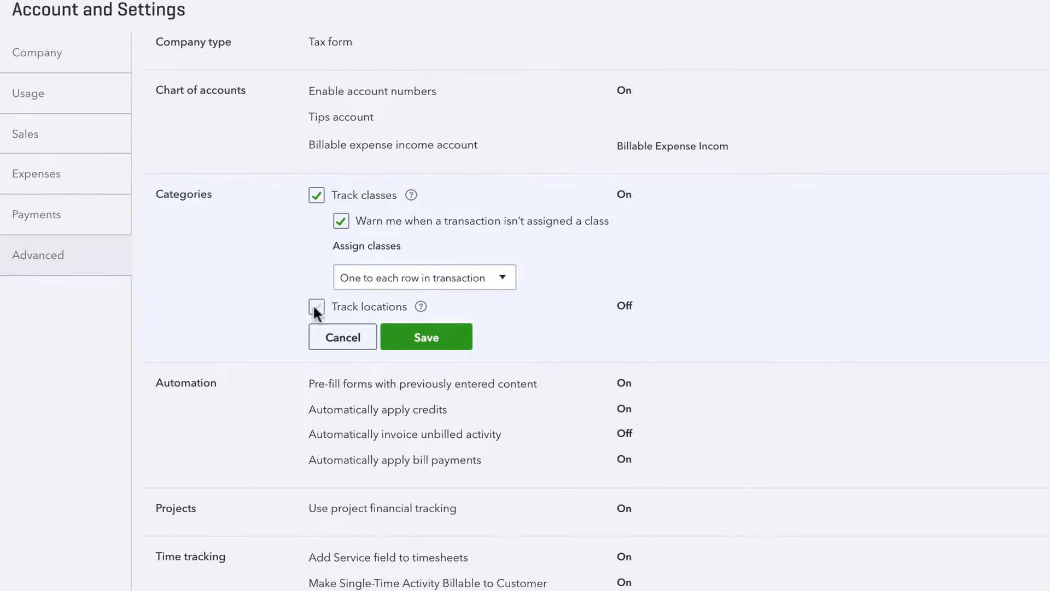
left_click(316, 307)
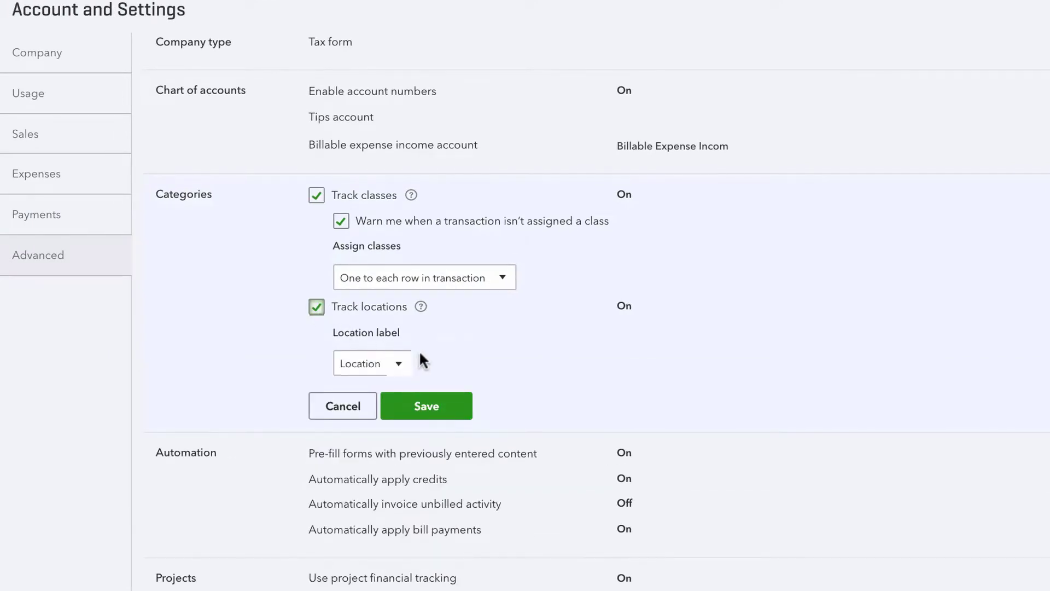
left_click(398, 365)
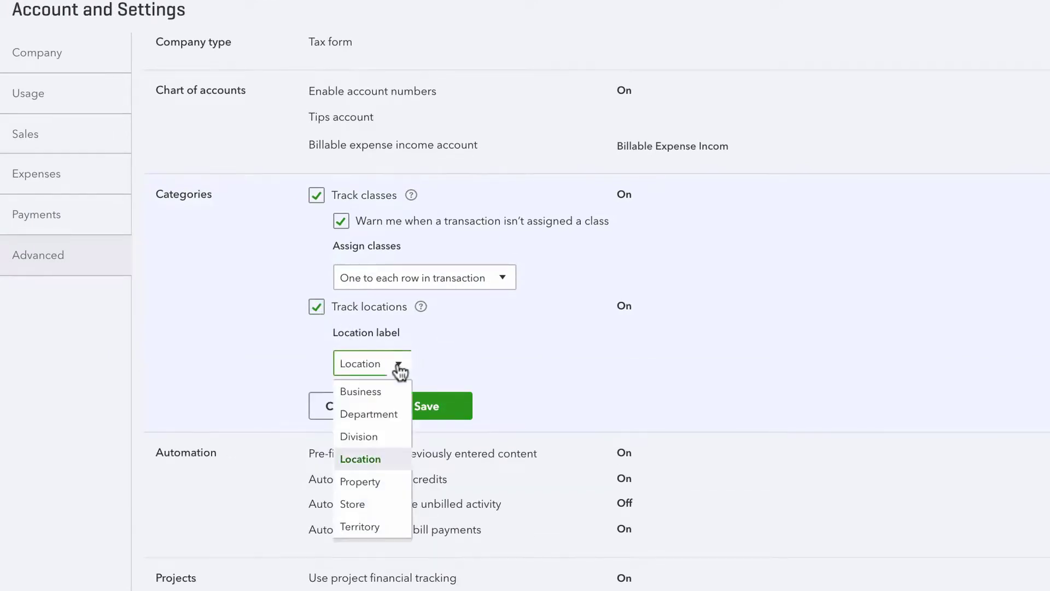
left_click(389, 398)
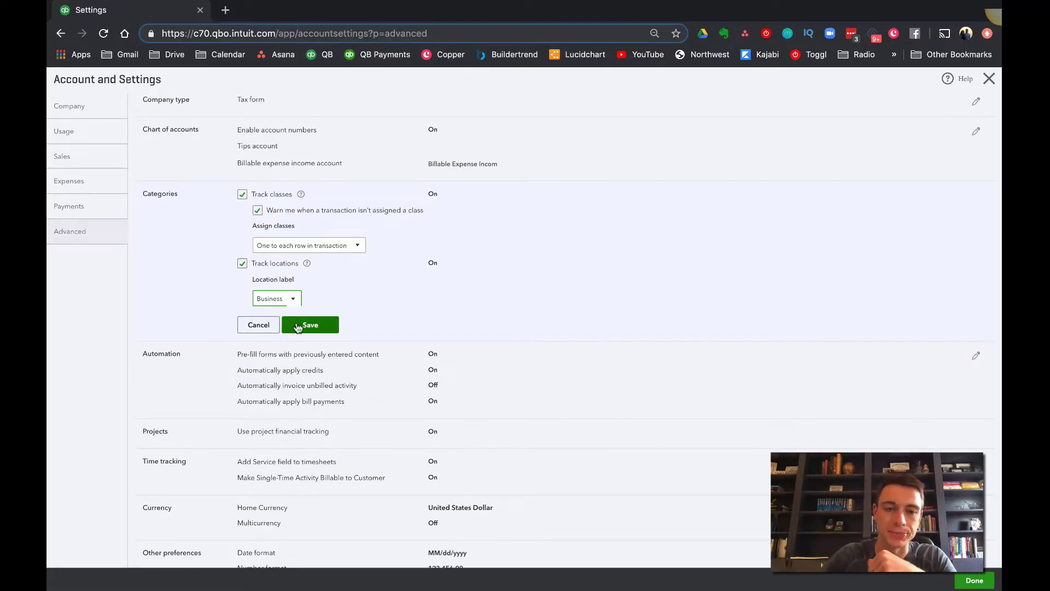
Save the Business location setting, close Account and Settings, and start a new Expense
left_click(303, 328)
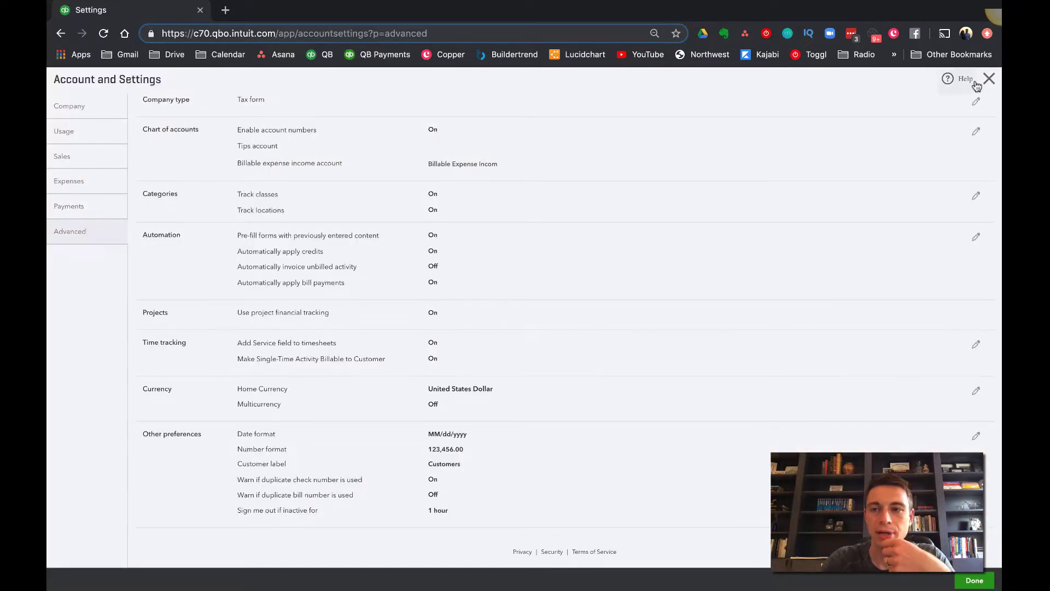
left_click(990, 80)
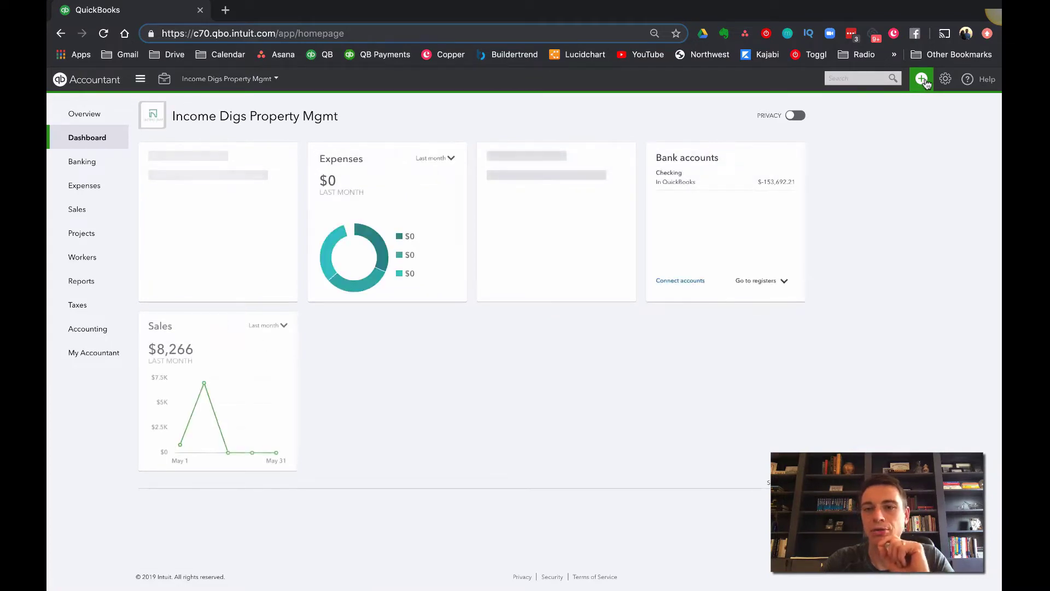
left_click(923, 79)
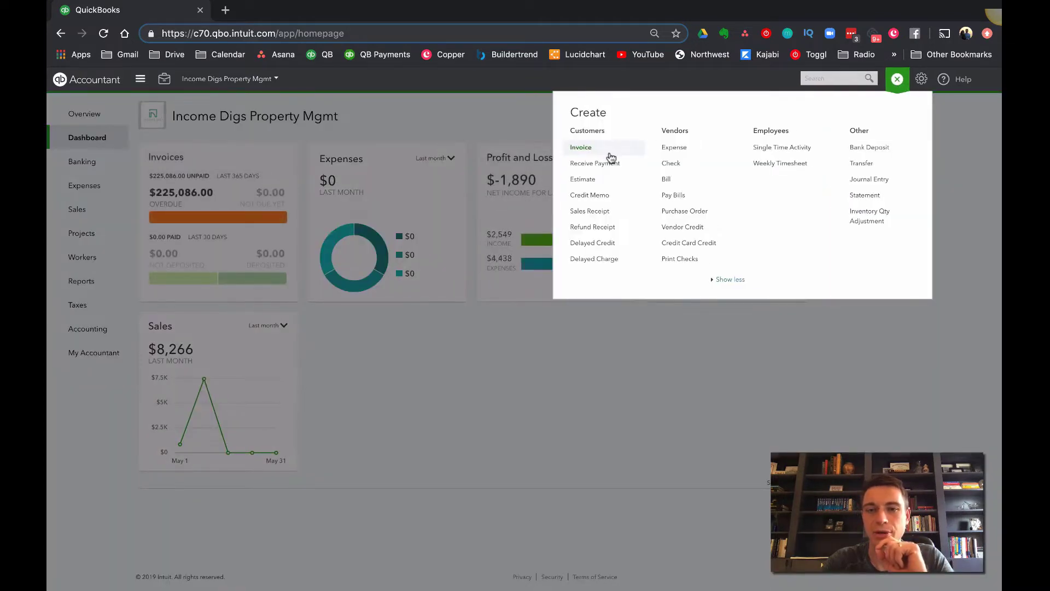
left_click(690, 148)
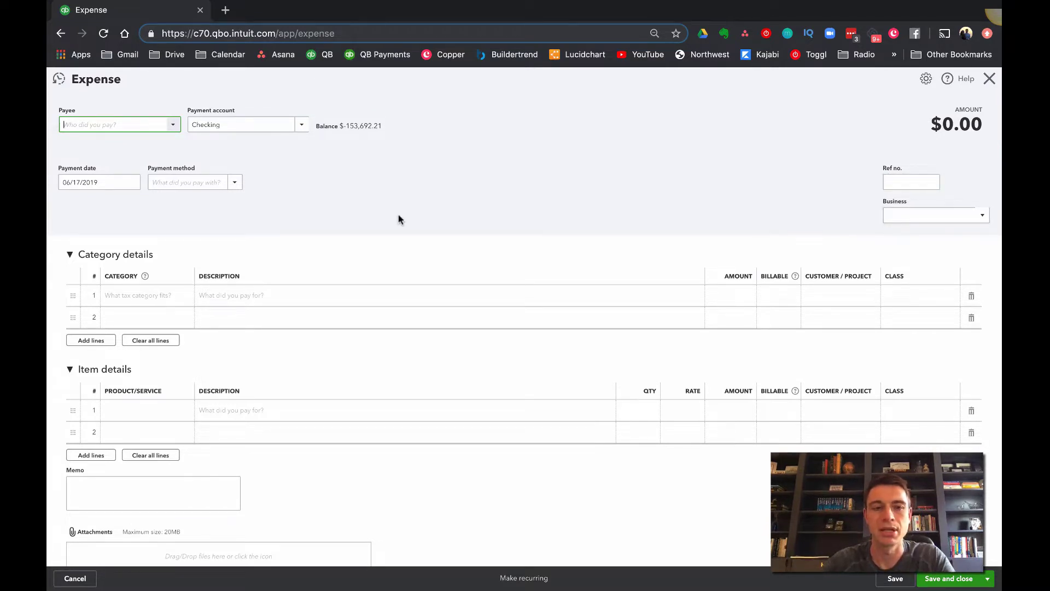
Add ABC Supply Company as a new payee and set the payment date's year to 2020
left_click(172, 125)
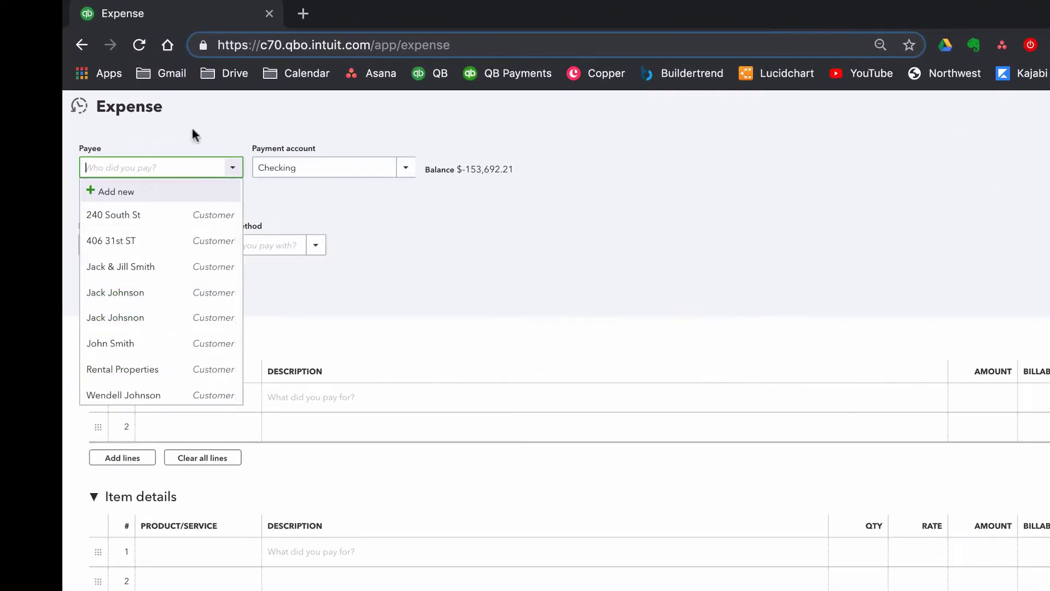
type("ABC Sup")
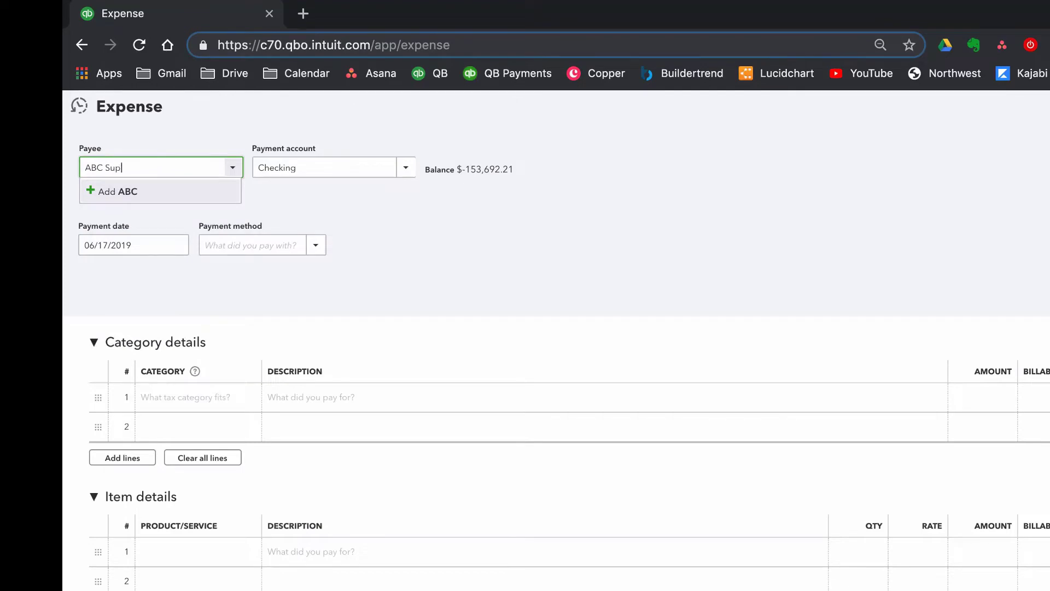
type("ply Company")
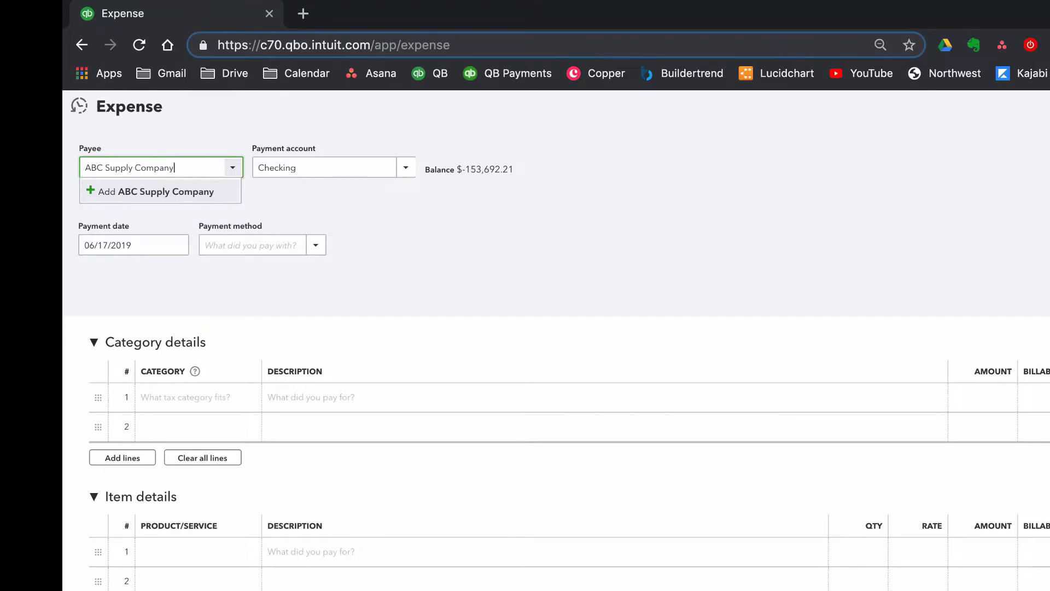
left_click(176, 200)
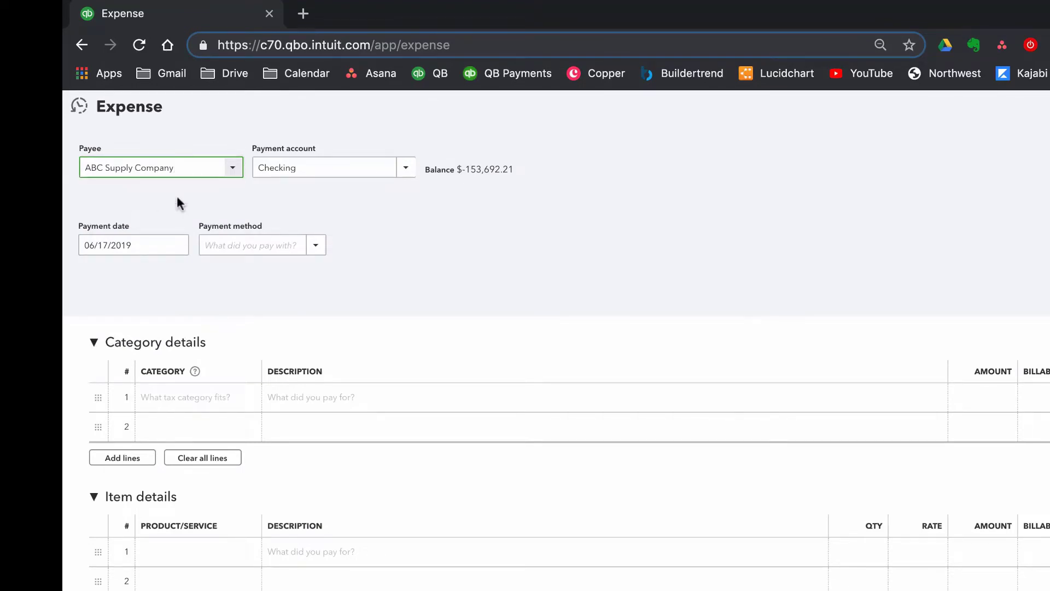
left_click(274, 328)
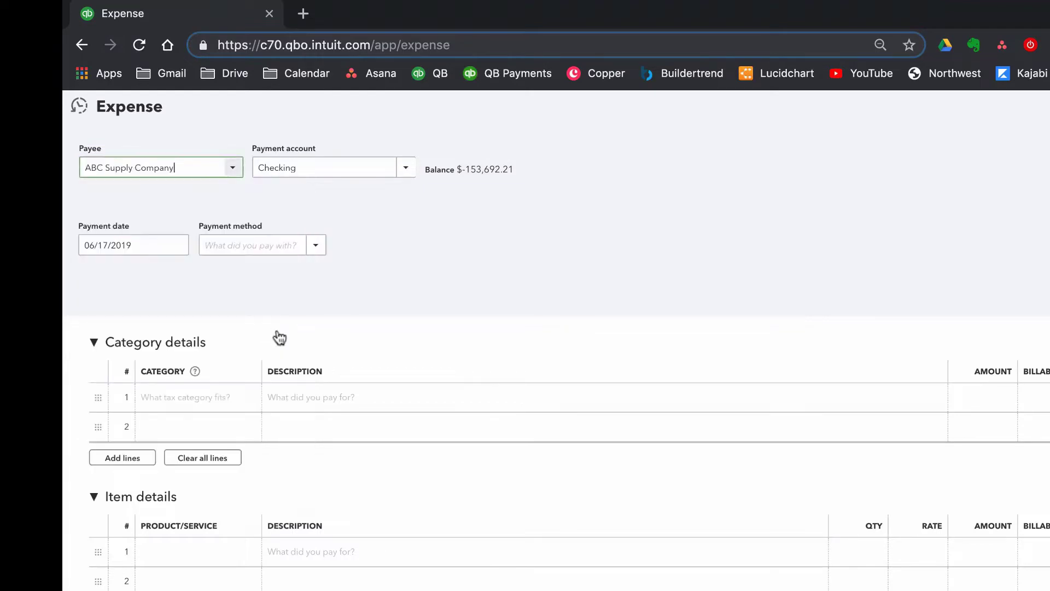
left_click(175, 247)
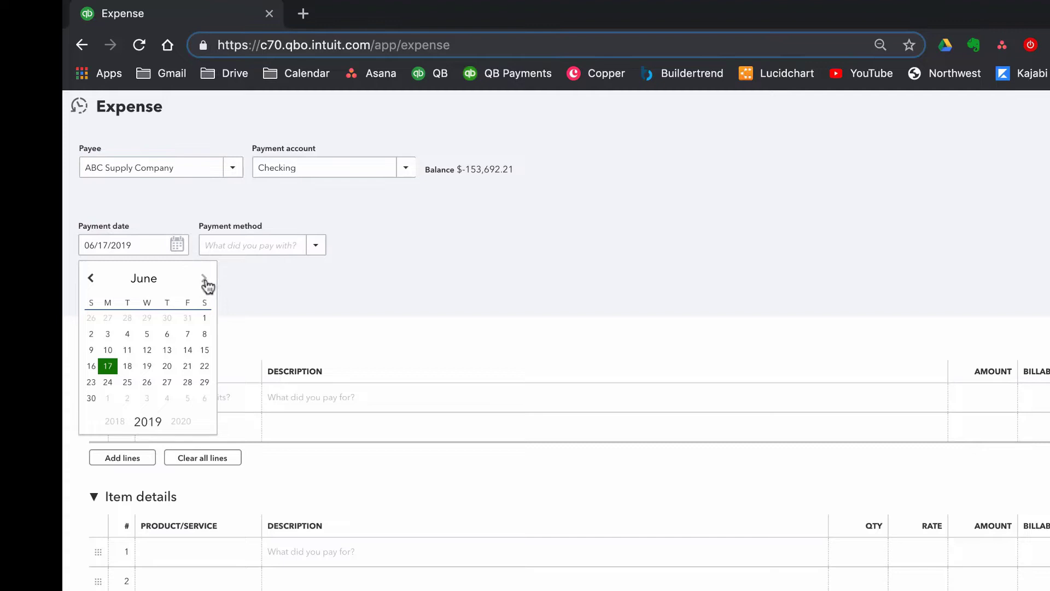
left_click(149, 247)
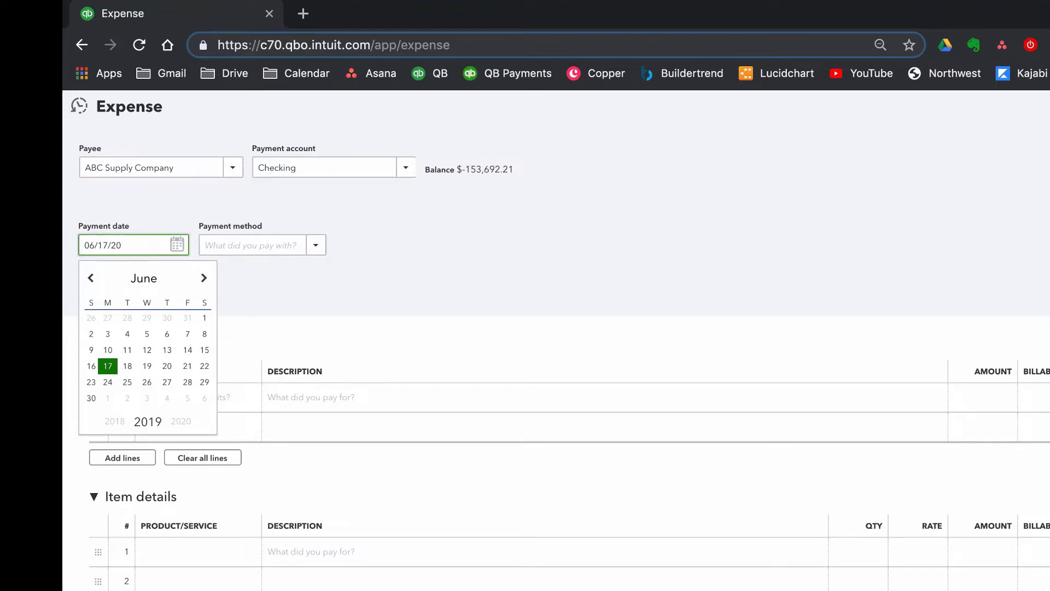
Set the first line's category to Property Utilities:Gas
left_click(359, 277)
left_click(195, 406)
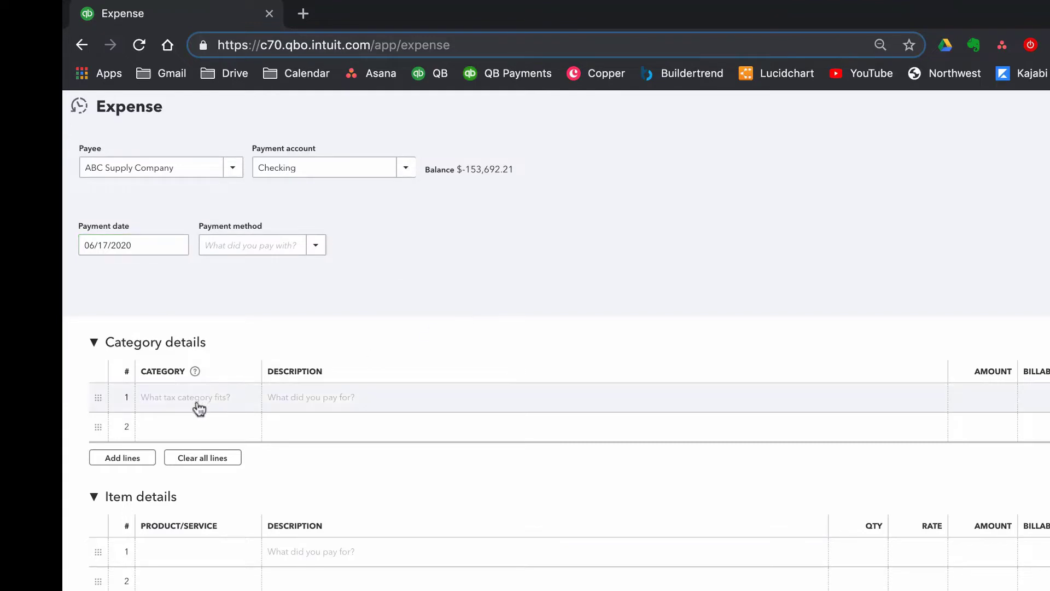
left_click(246, 402)
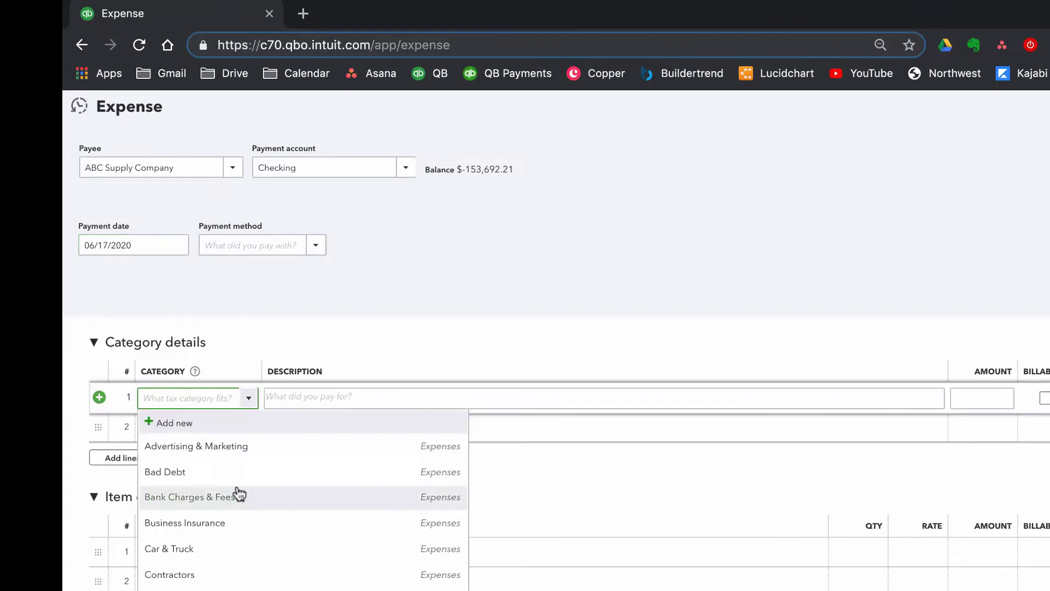
scroll(238, 494, "down", 5)
scroll(240, 495, "down", 5)
scroll(239, 495, "up", 3)
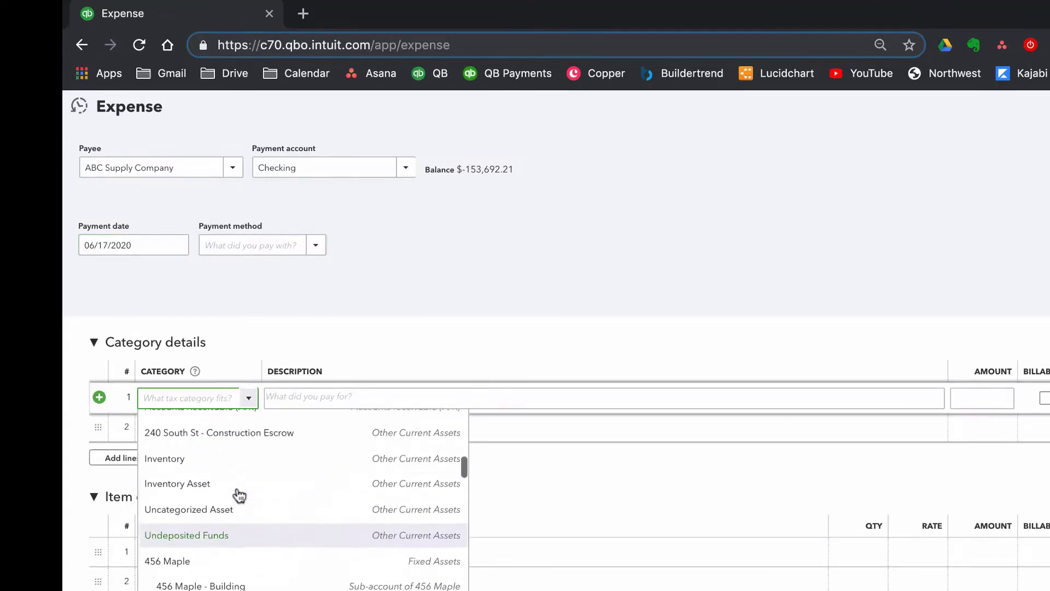
scroll(240, 495, "up", 3)
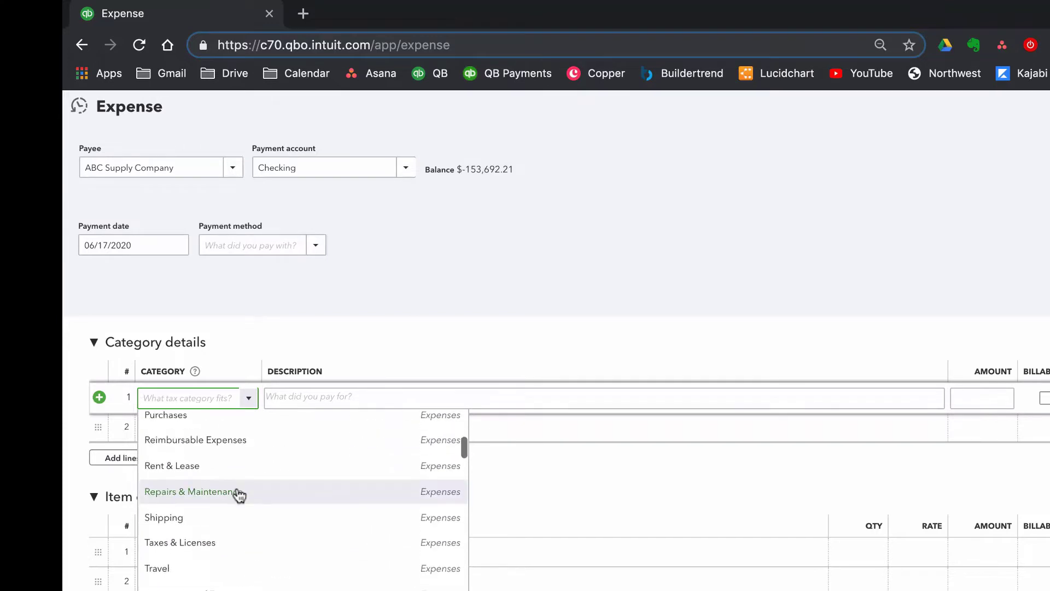
scroll(240, 495, "down", 6)
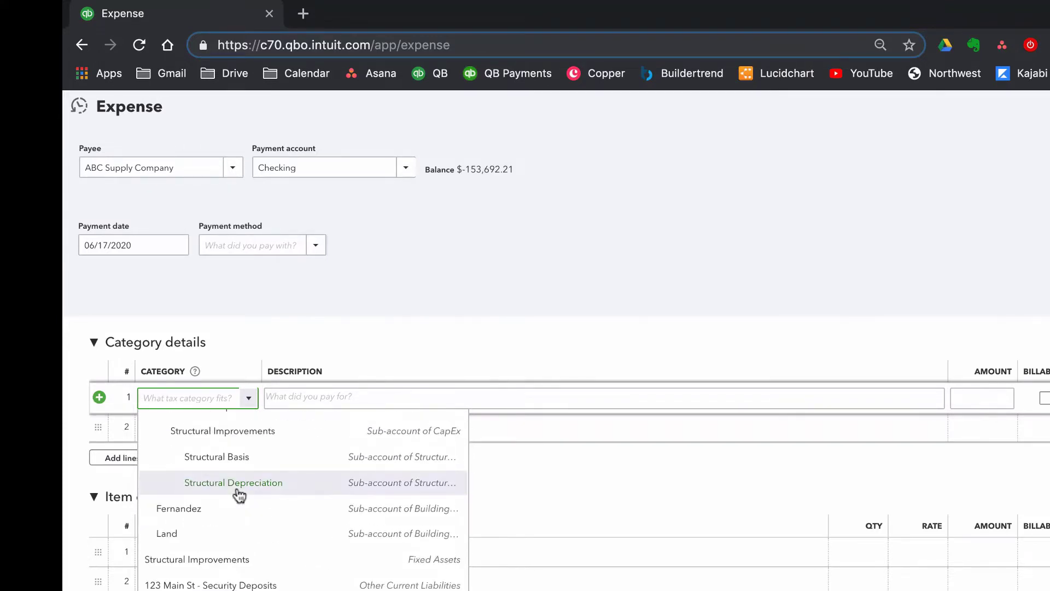
scroll(239, 495, "down", 15)
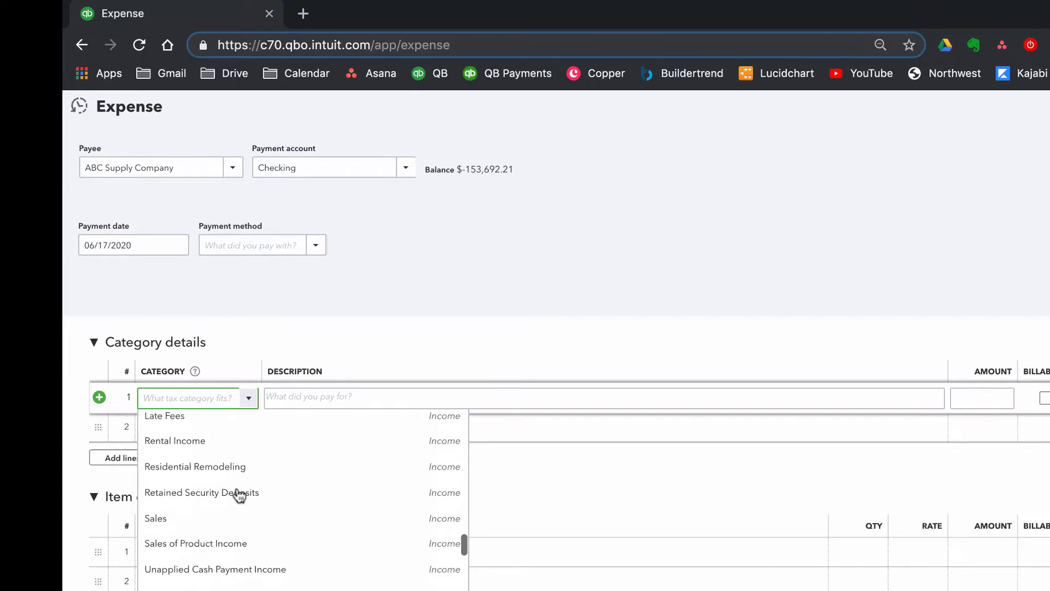
scroll(239, 495, "down", 2)
scroll(240, 495, "up", 15)
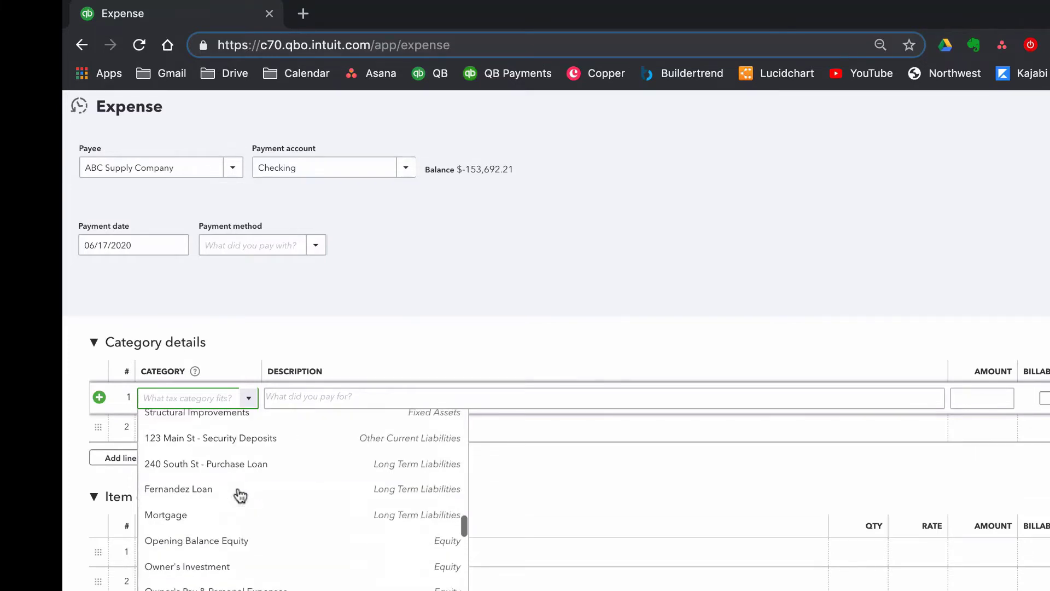
scroll(239, 495, "up", 10)
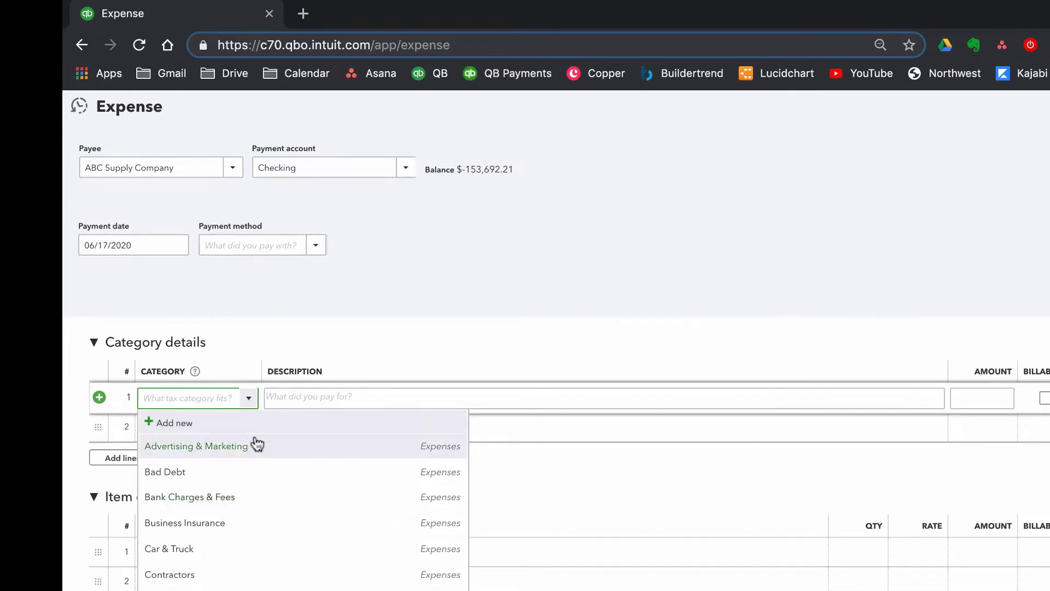
type("uti")
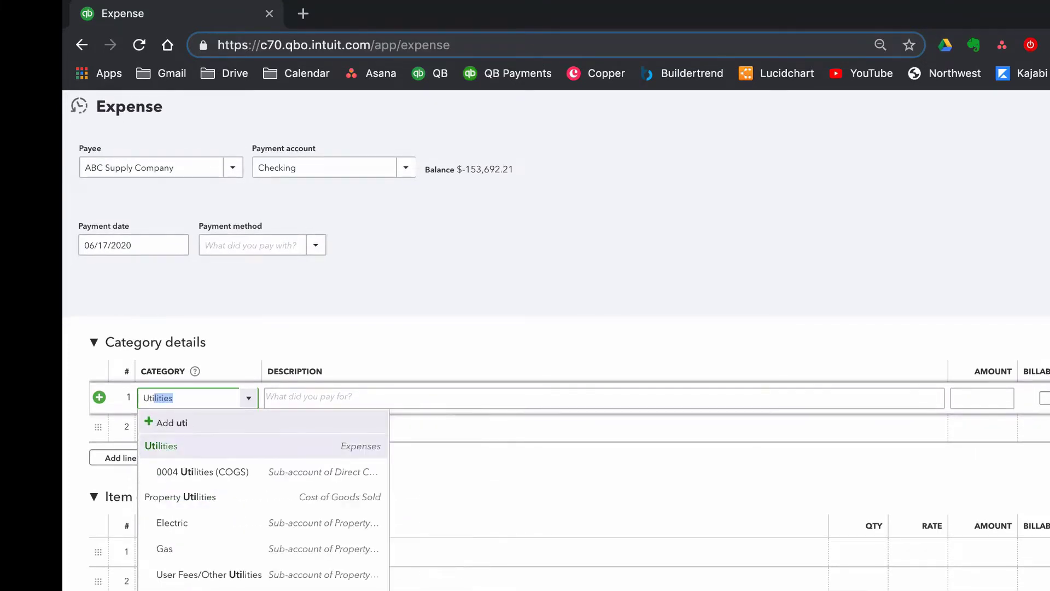
left_click(179, 552)
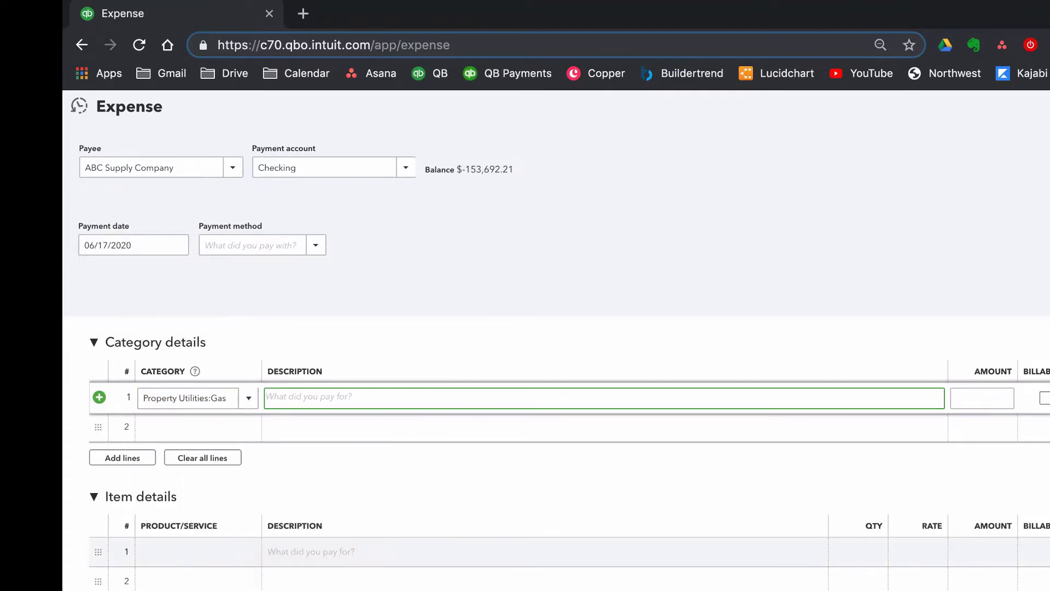
Enter the line description Gas Bill with an amount of 200
type("Gas Bill")
key("Tab")
type("200")
key("Tab")
key("Tab")
key("Tab")
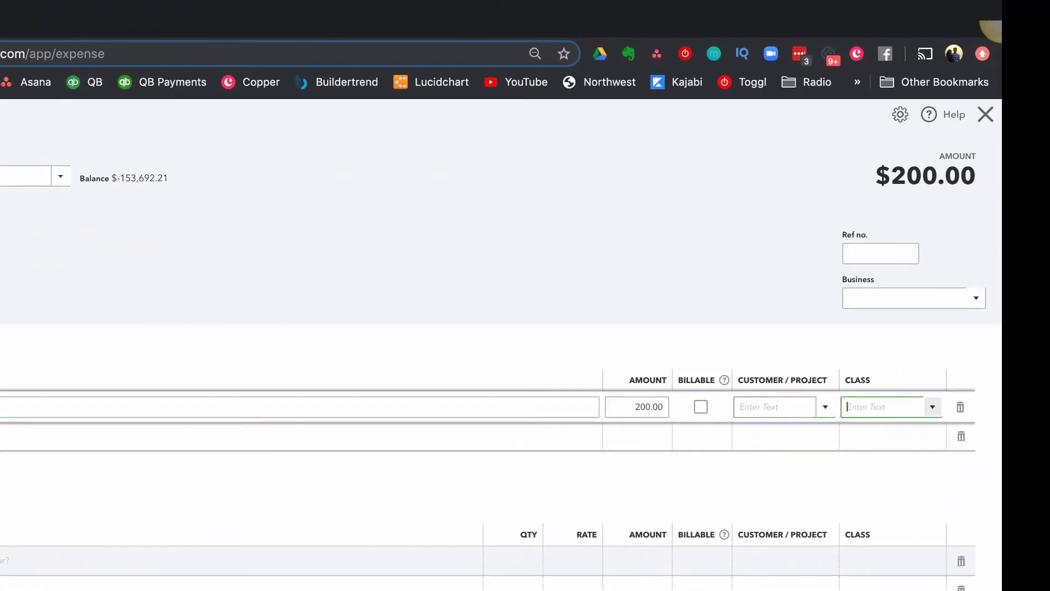
left_click(932, 407)
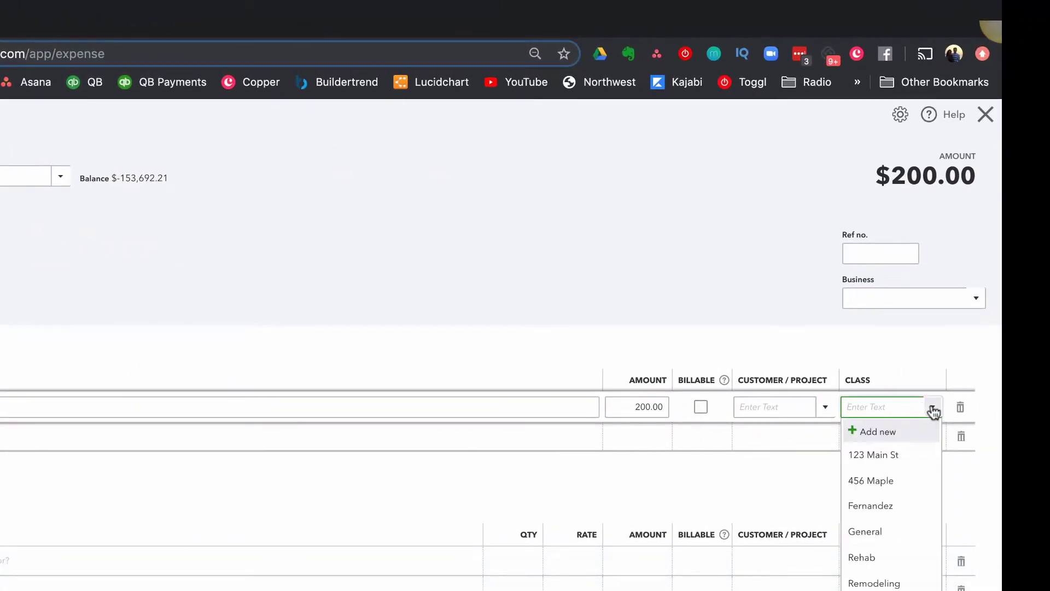
left_click(932, 408)
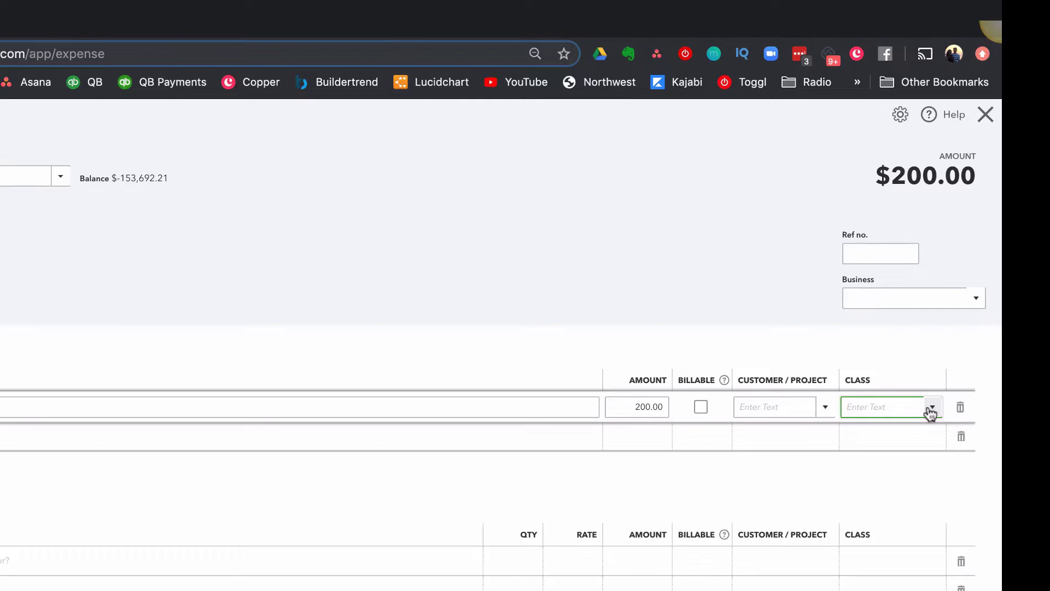
left_click(931, 407)
scroll(886, 547, "down", 1)
left_click(874, 581)
left_click(786, 407)
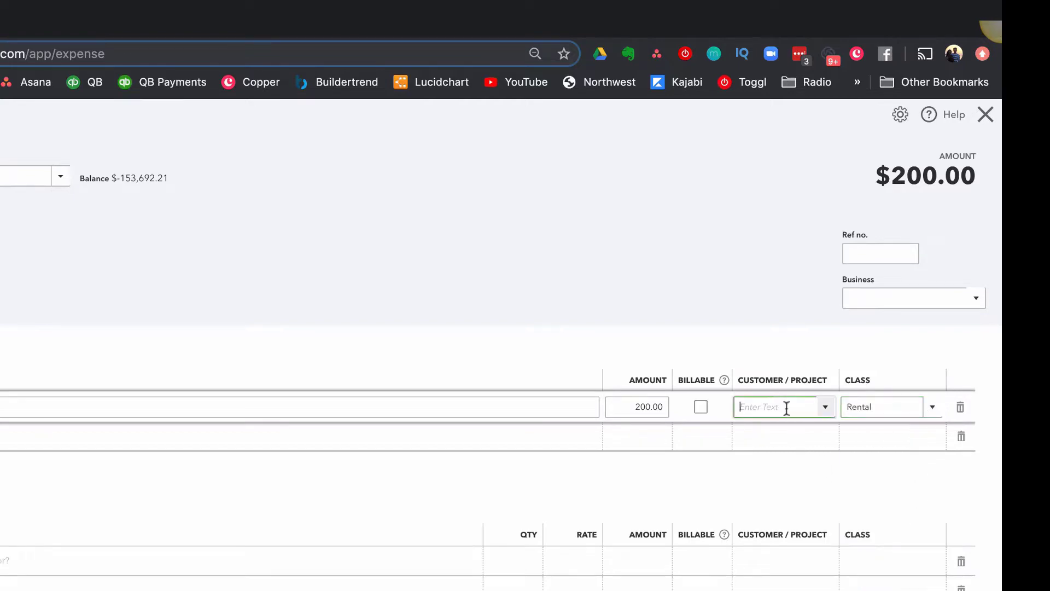
left_click(825, 409)
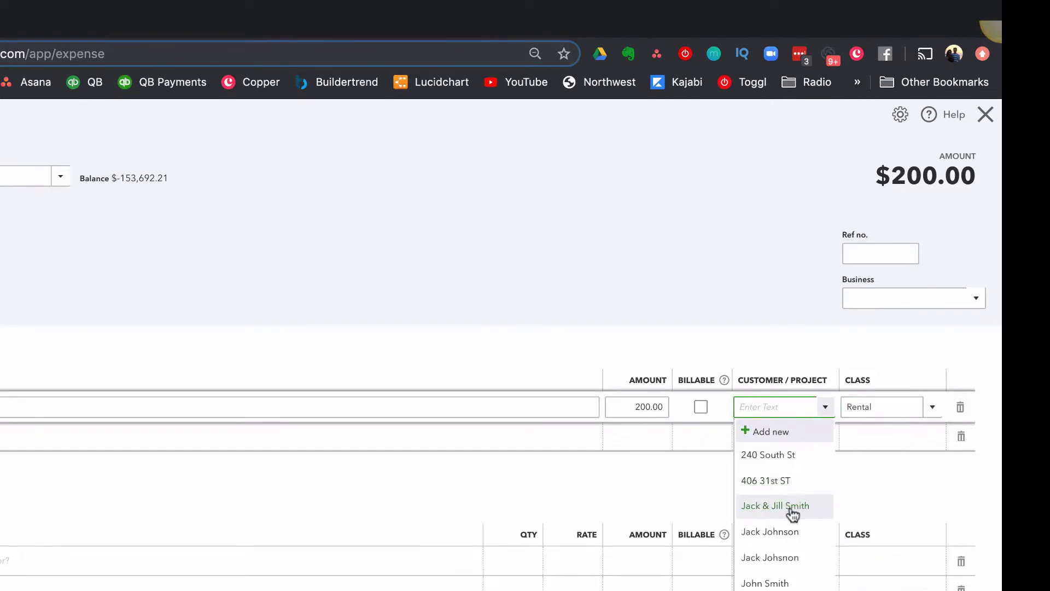
left_click(796, 459)
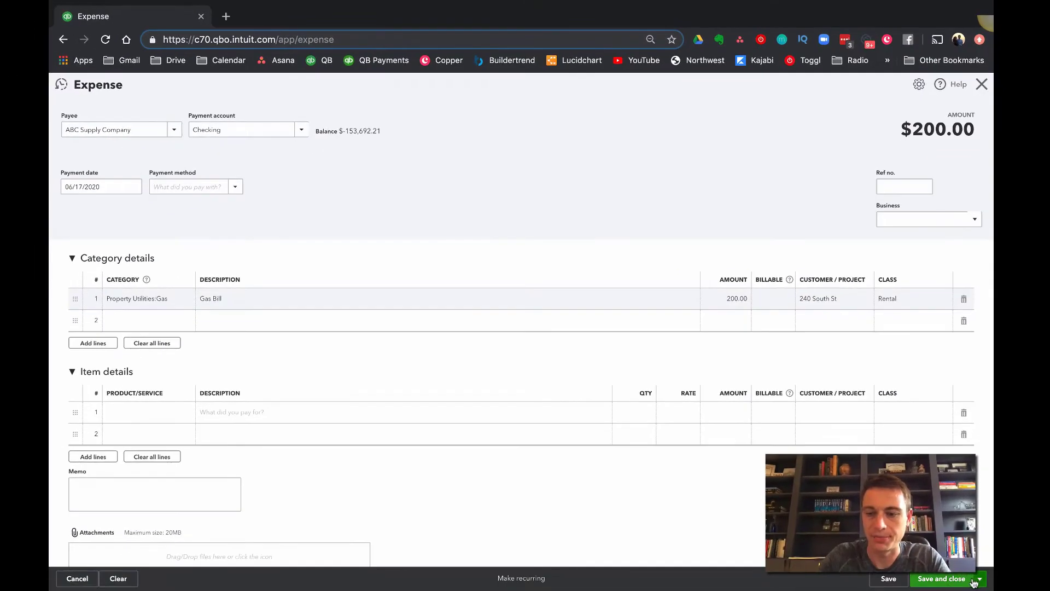
Save the $200 gas expense and reopen it from the saved banner
left_click(941, 579)
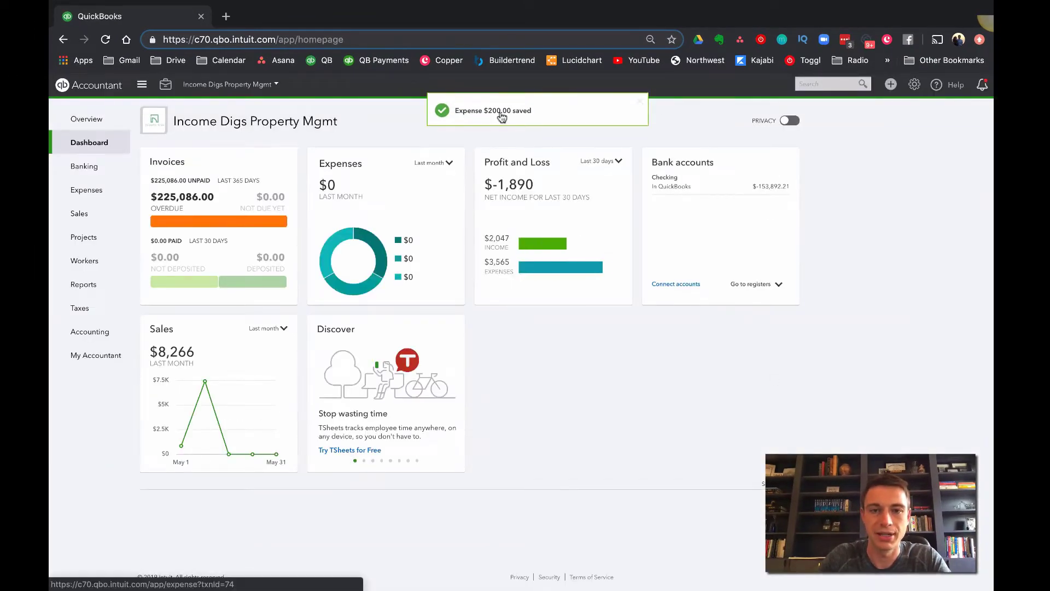
left_click(501, 116)
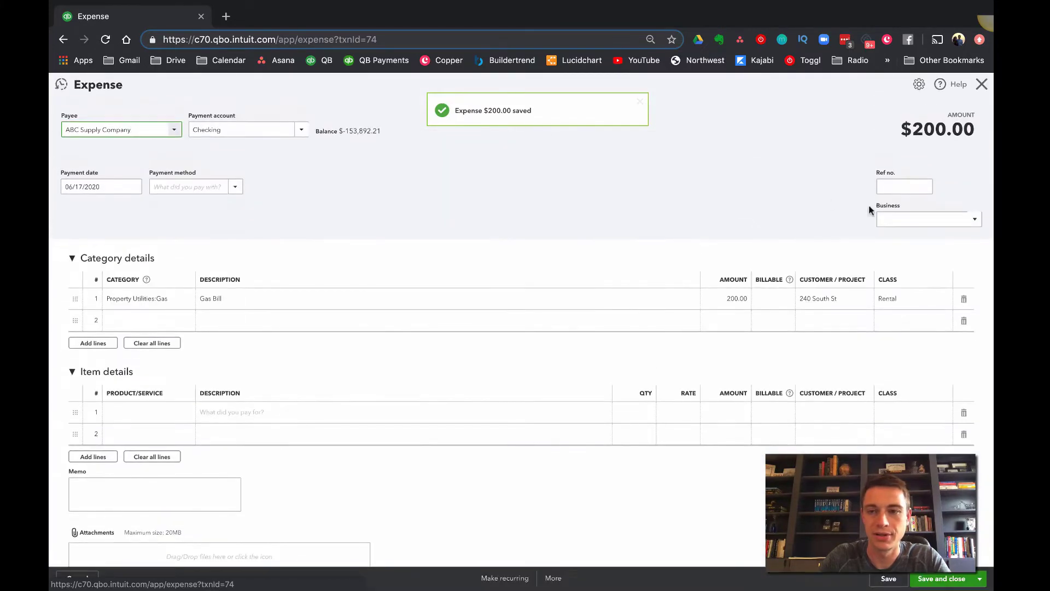
left_click(974, 219)
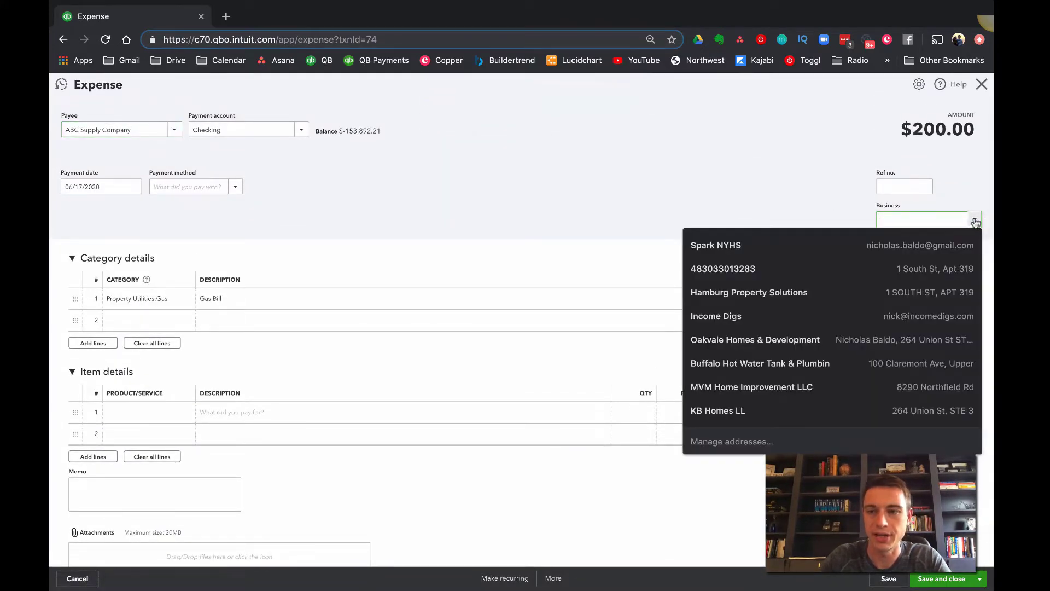
left_click(770, 208)
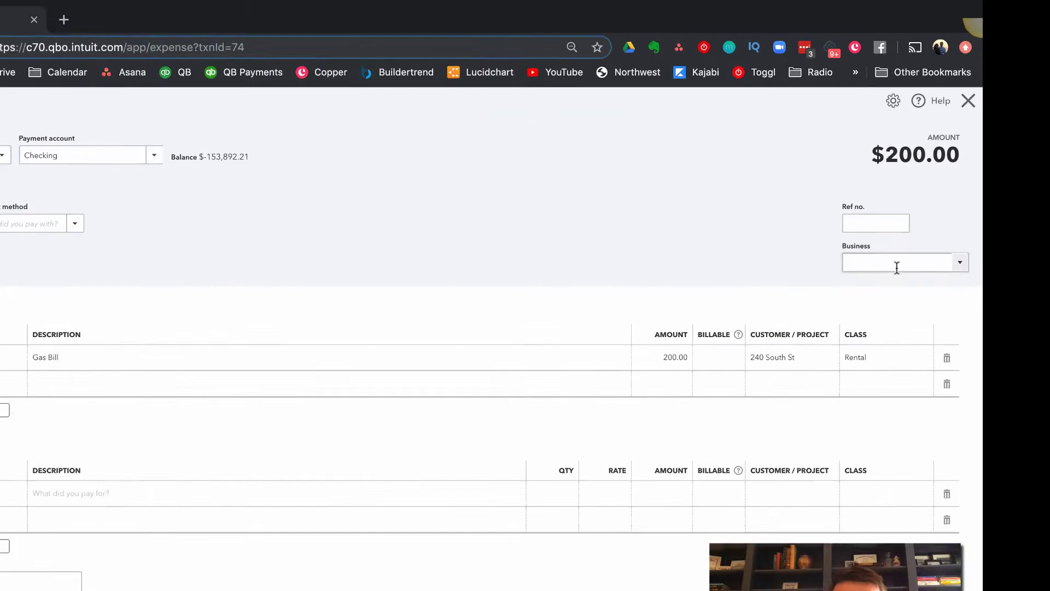
Tag the expense to a newly added business Income Digs, save it, and reopen it
left_click(922, 223)
type("Inc")
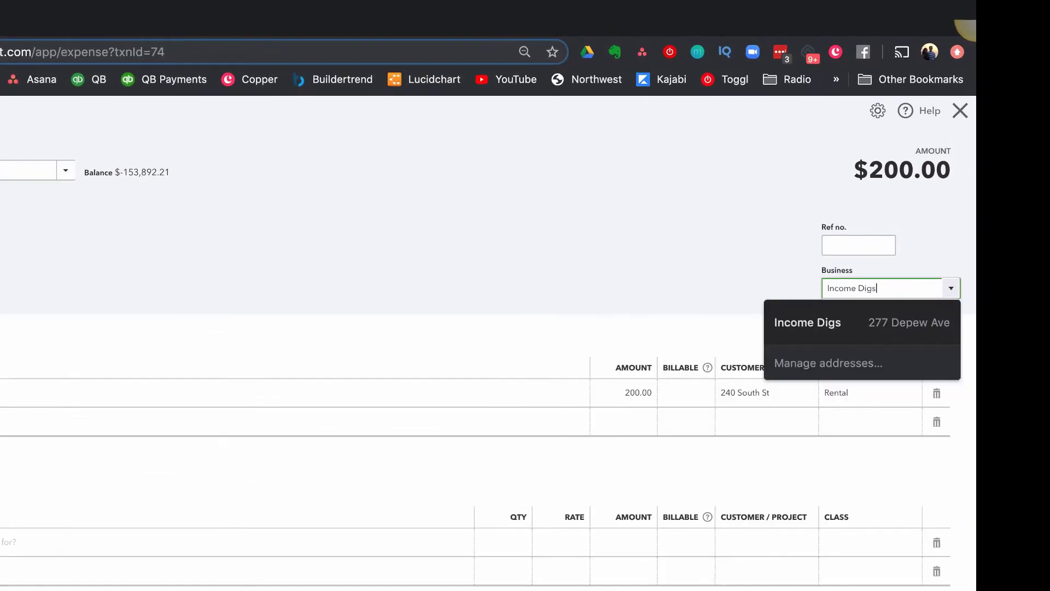
type("ome Digs")
left_click(798, 324)
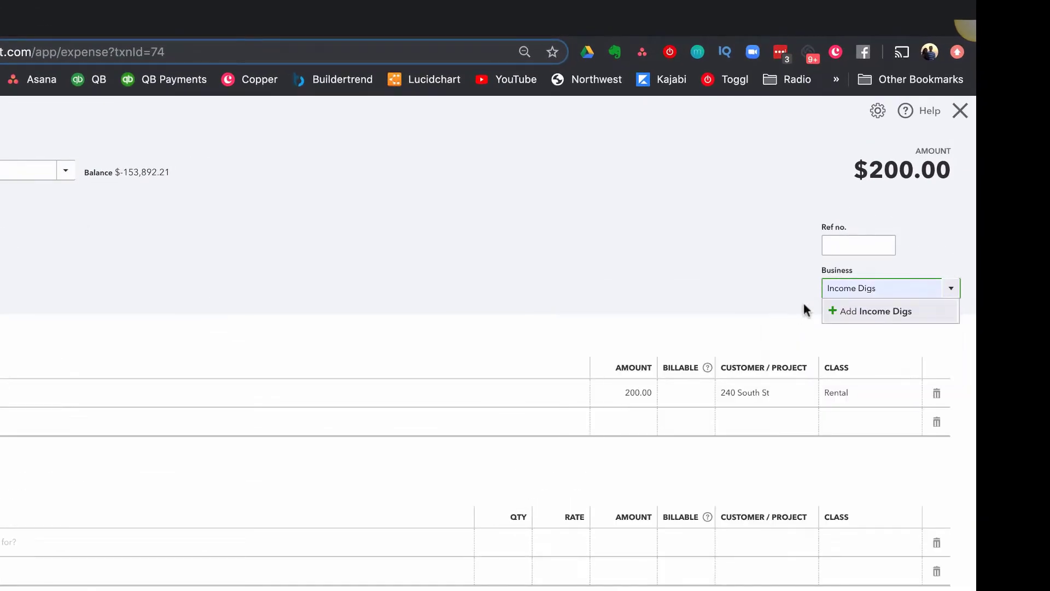
left_click(854, 311)
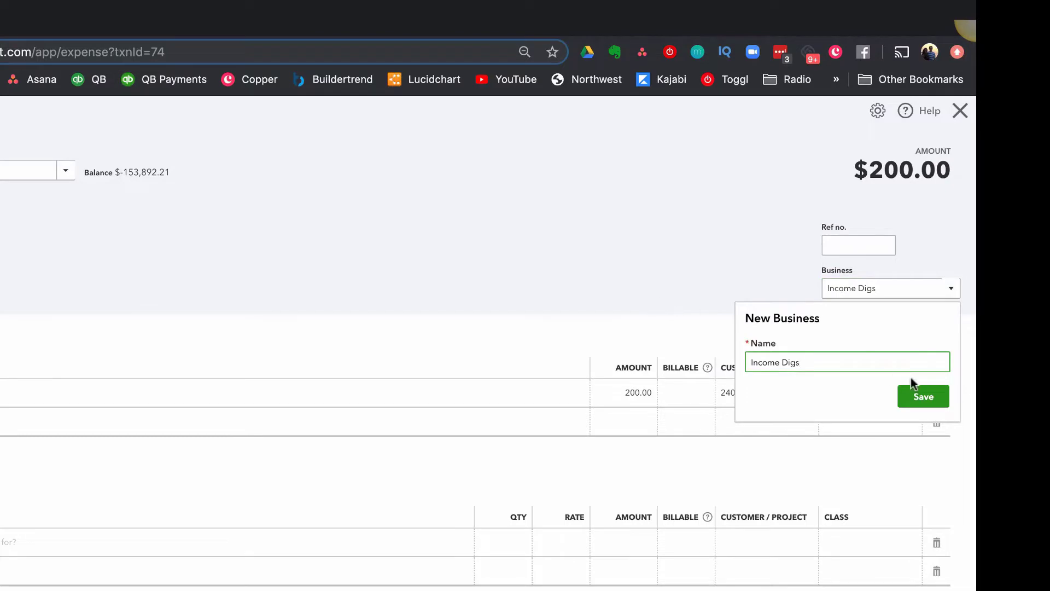
left_click(922, 395)
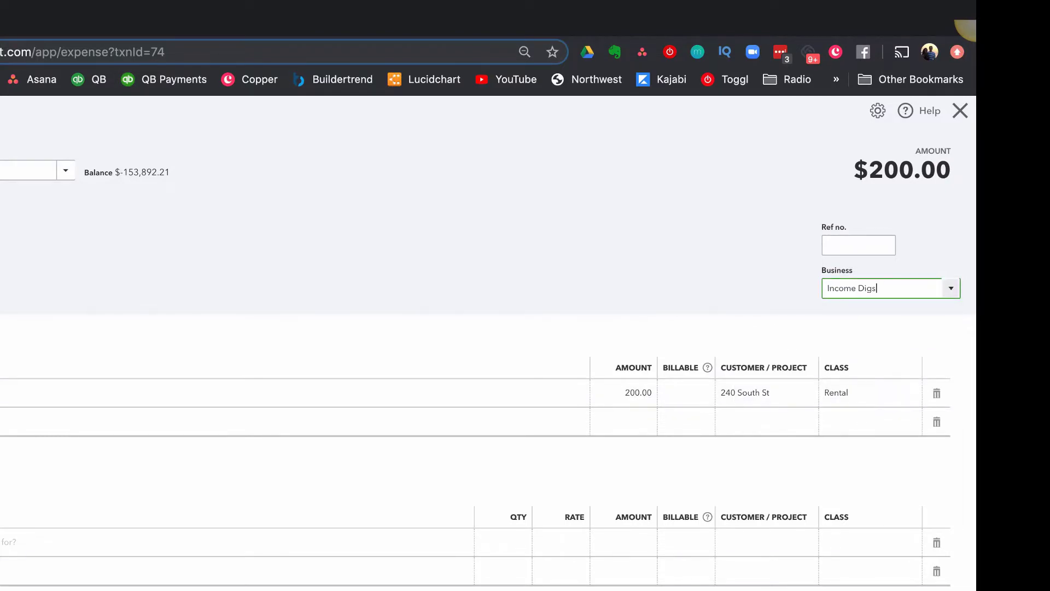
key("ctrl+alt+d")
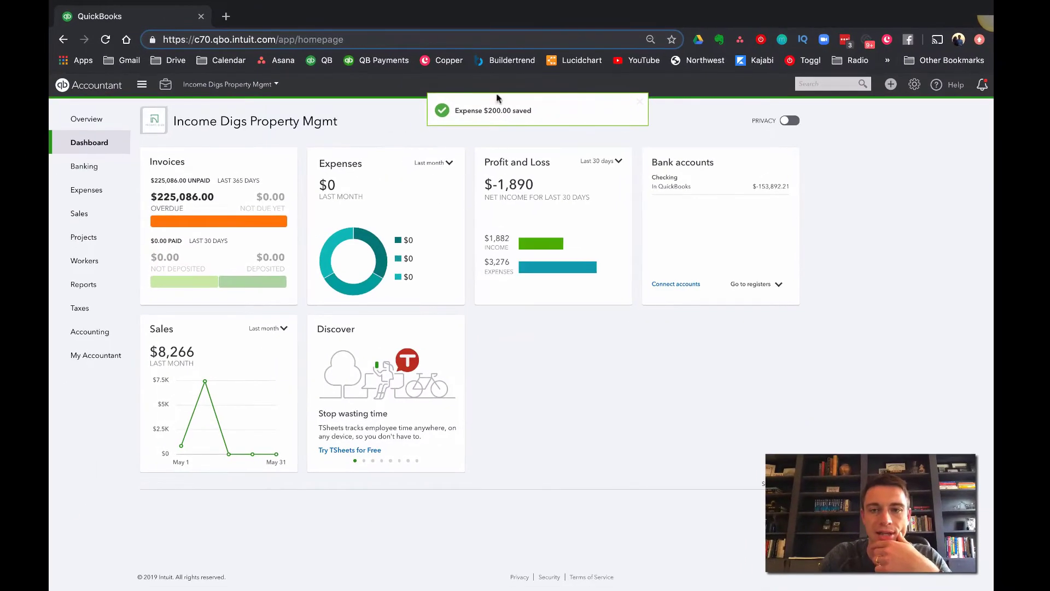
left_click(506, 113)
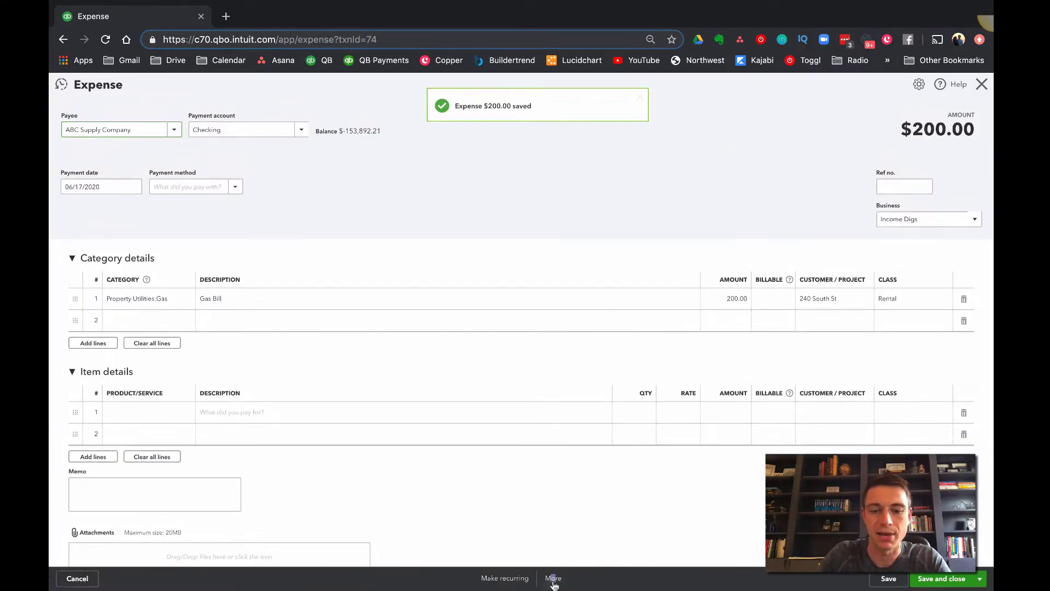
Copy the gas expense and adjust the copy's payment date
left_click(553, 578)
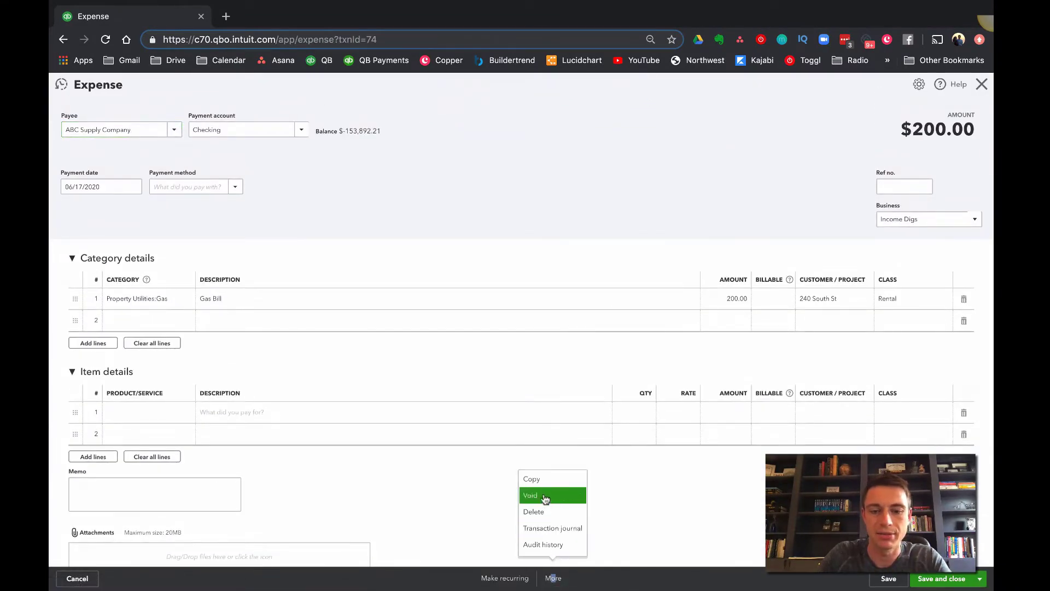
left_click(539, 479)
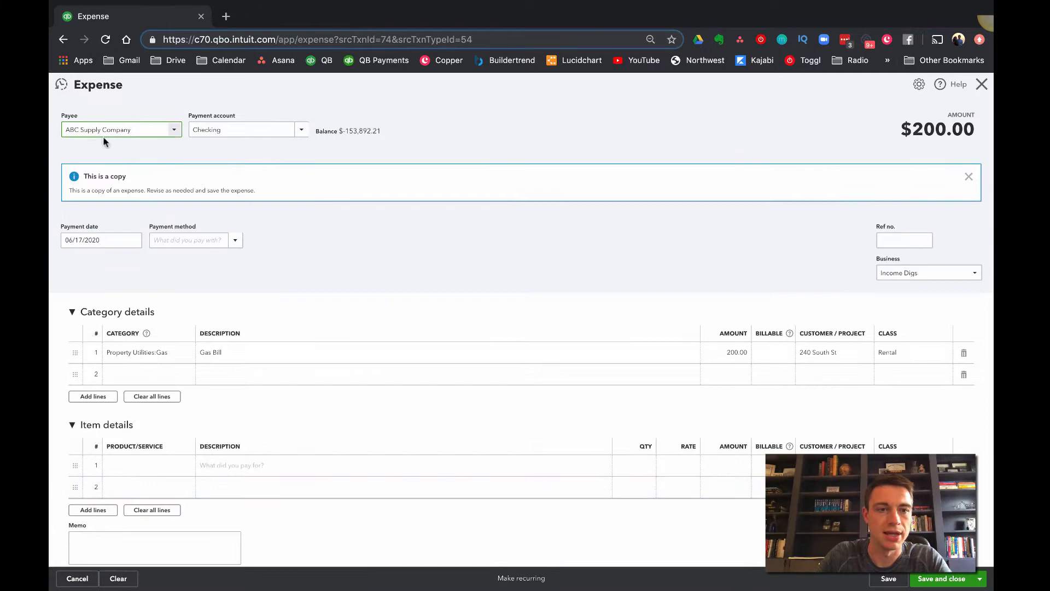
left_click(135, 133)
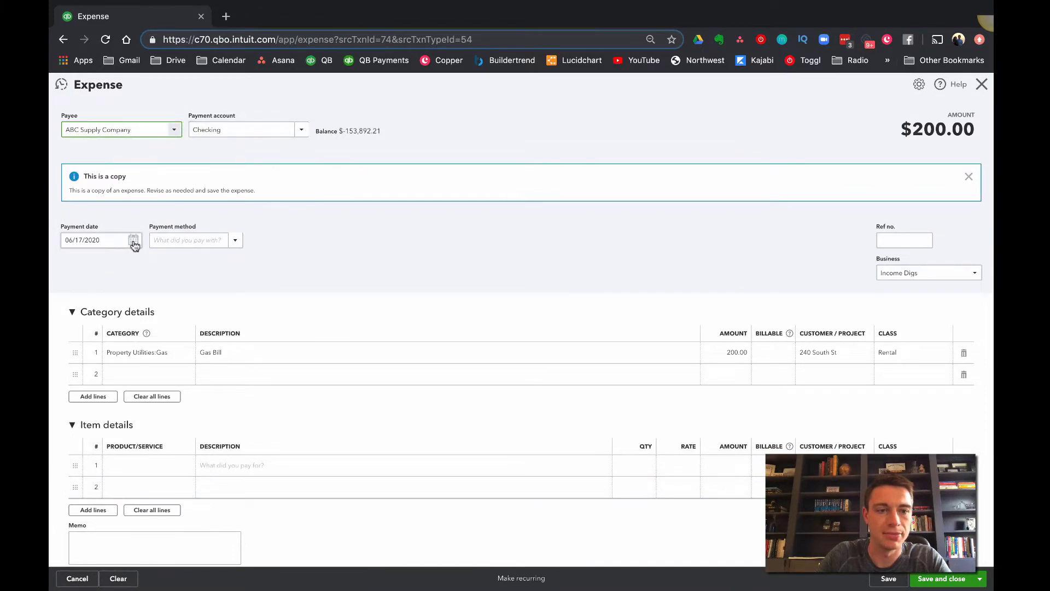
left_click(79, 241)
key("Delete")
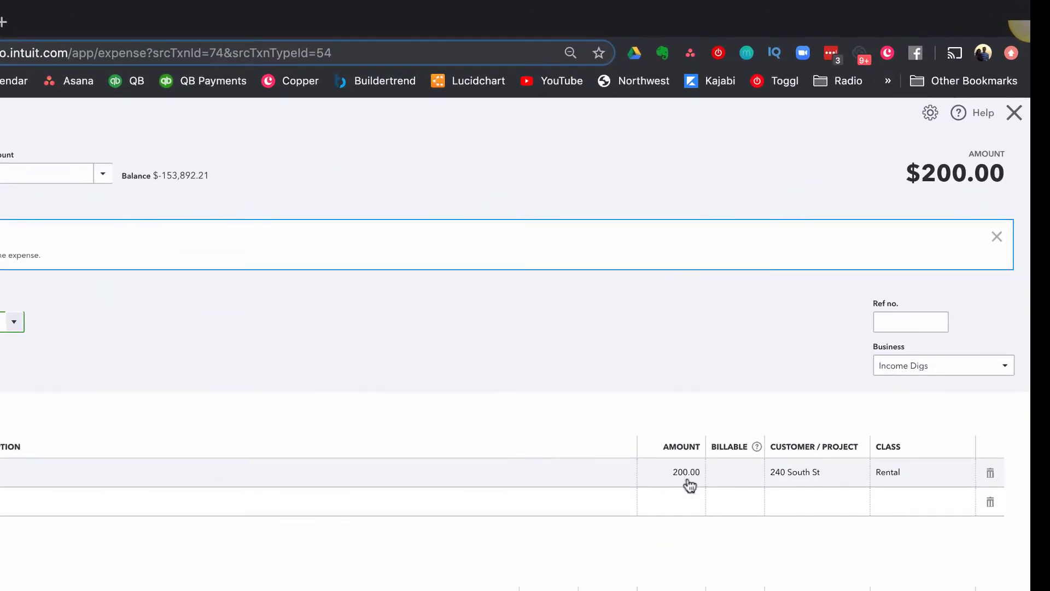
left_click(735, 353)
type("345")
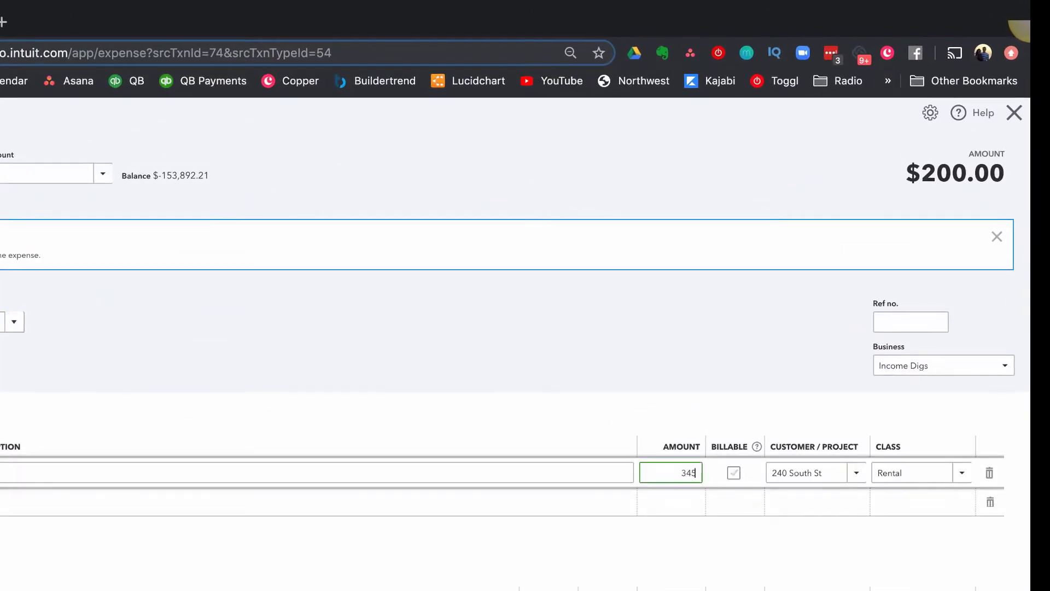
left_click(864, 391)
left_click(856, 473)
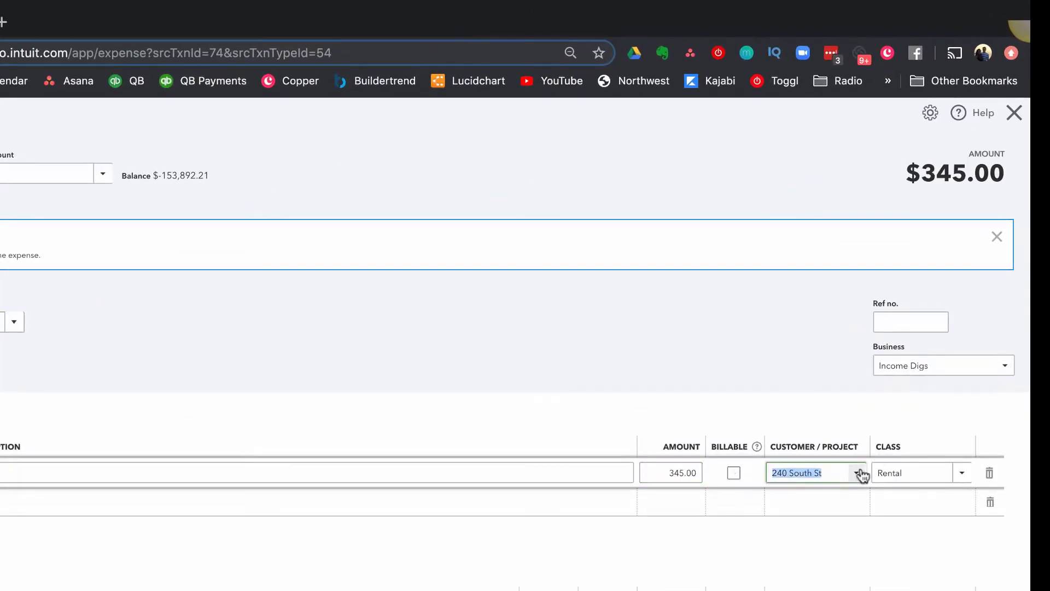
left_click(798, 541)
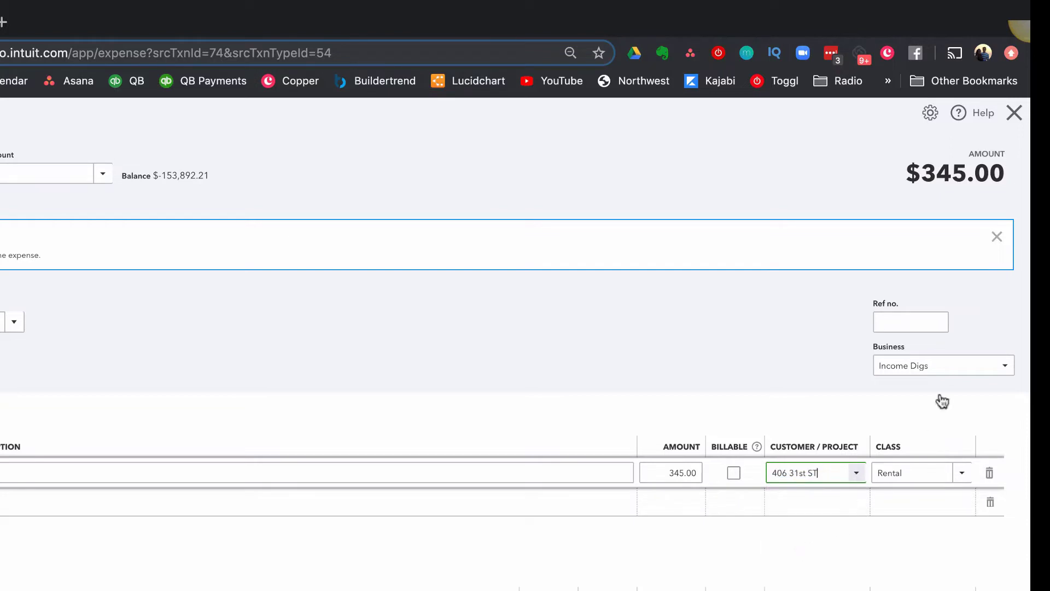
Add 406 31st ST LLC as the expense's business and save the expense
left_click(945, 365)
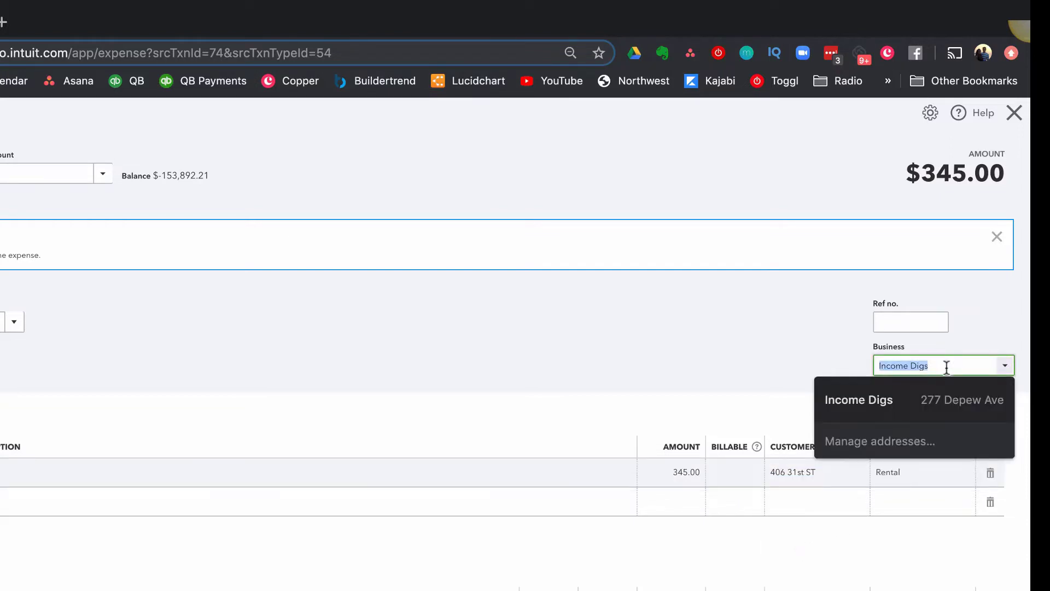
type("406 31st ST LLC")
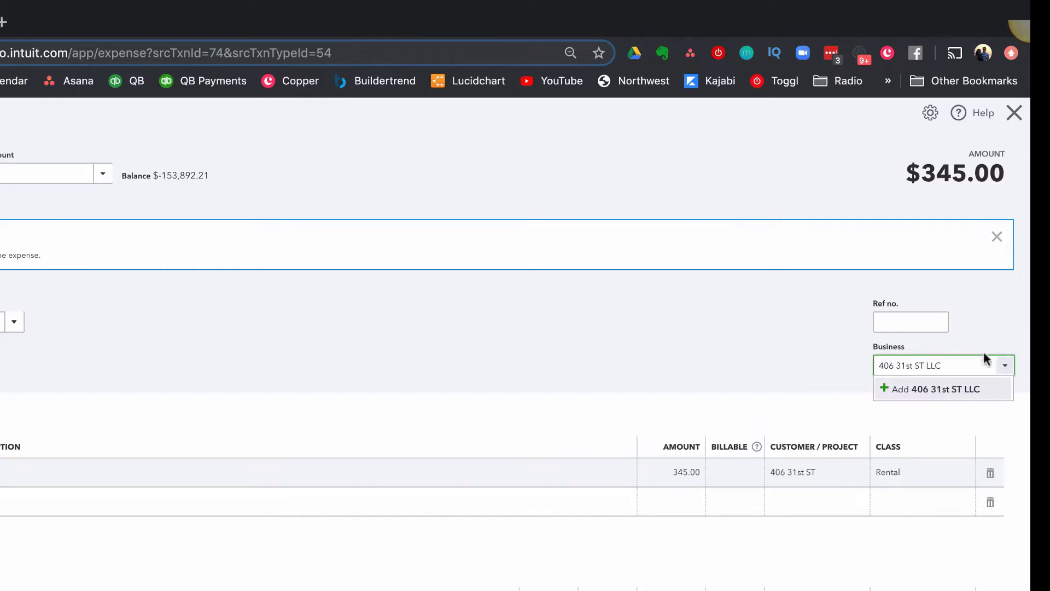
left_click(914, 391)
left_click(975, 483)
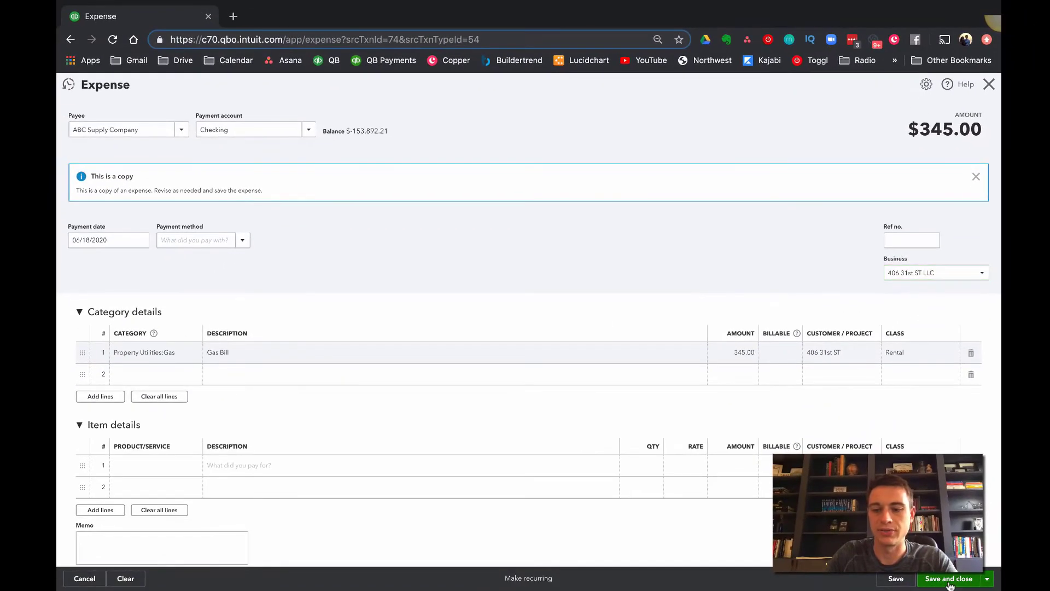
left_click(949, 580)
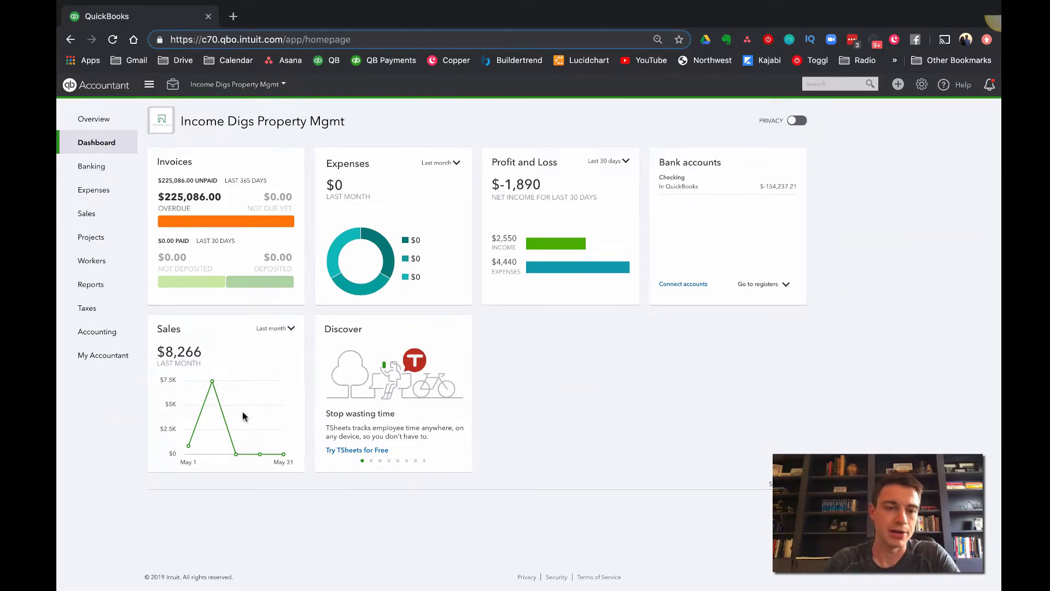
Open the Profit and Loss - By Project report from the Reports list
left_click(88, 292)
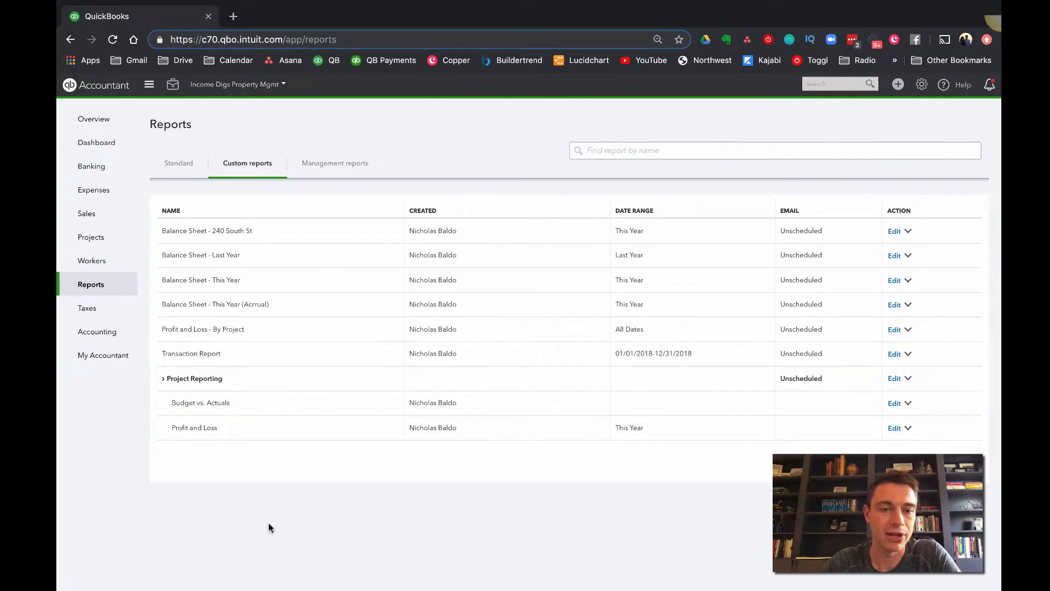
left_click(194, 330)
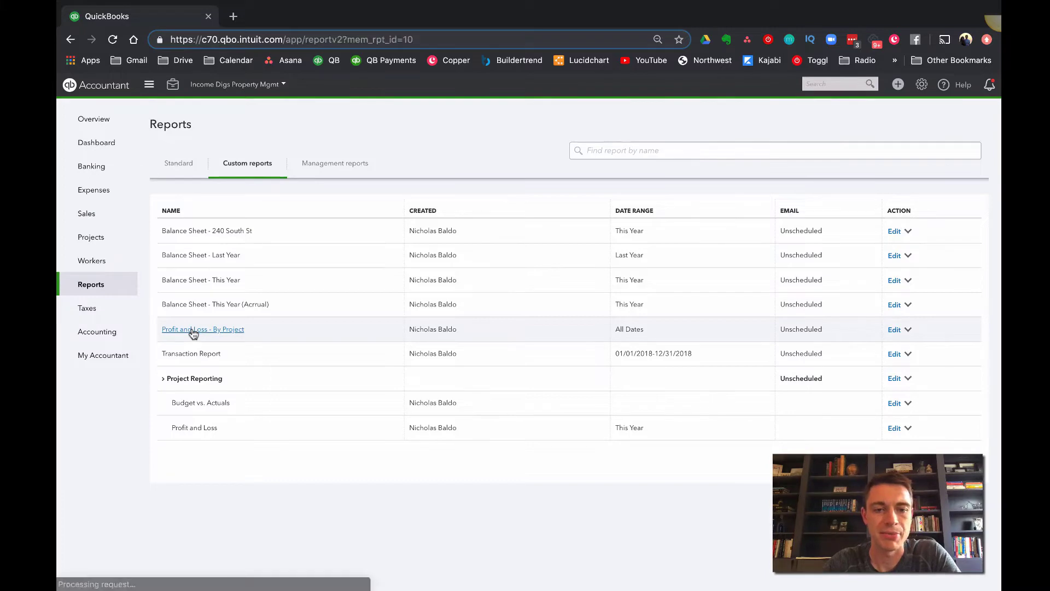
scroll(195, 326, "down", 2)
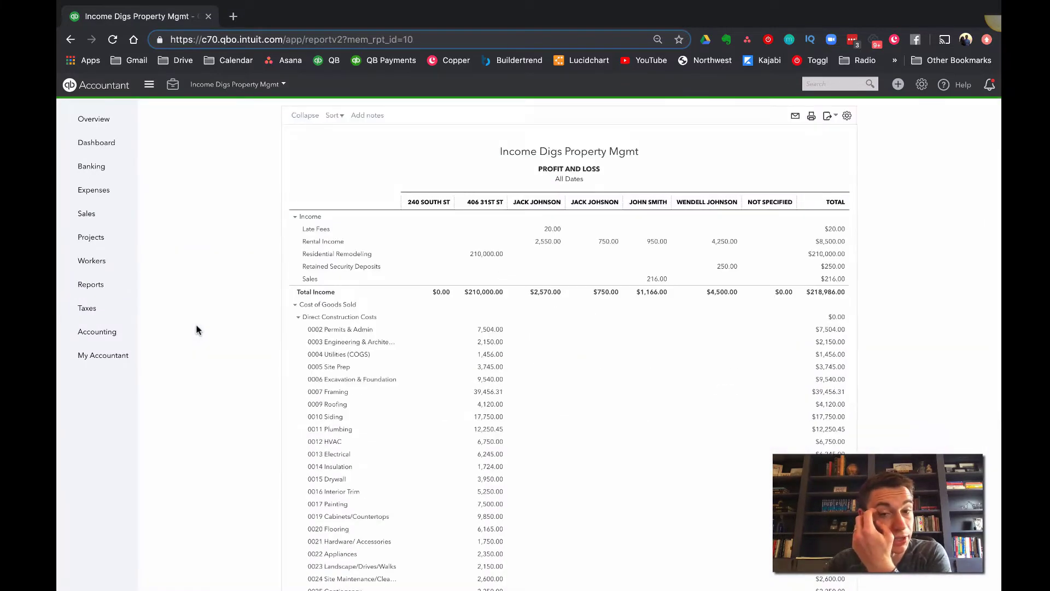
scroll(204, 330, "up", 2)
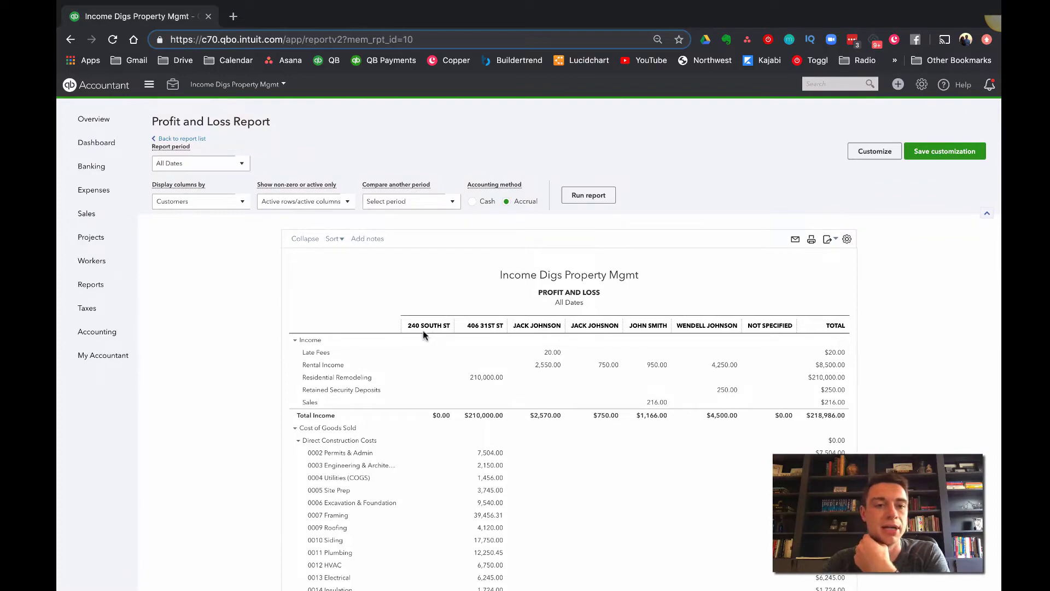
Run the report for custom period 01/01/2020–12/31/2020 with columns set to Total Only
left_click(209, 161)
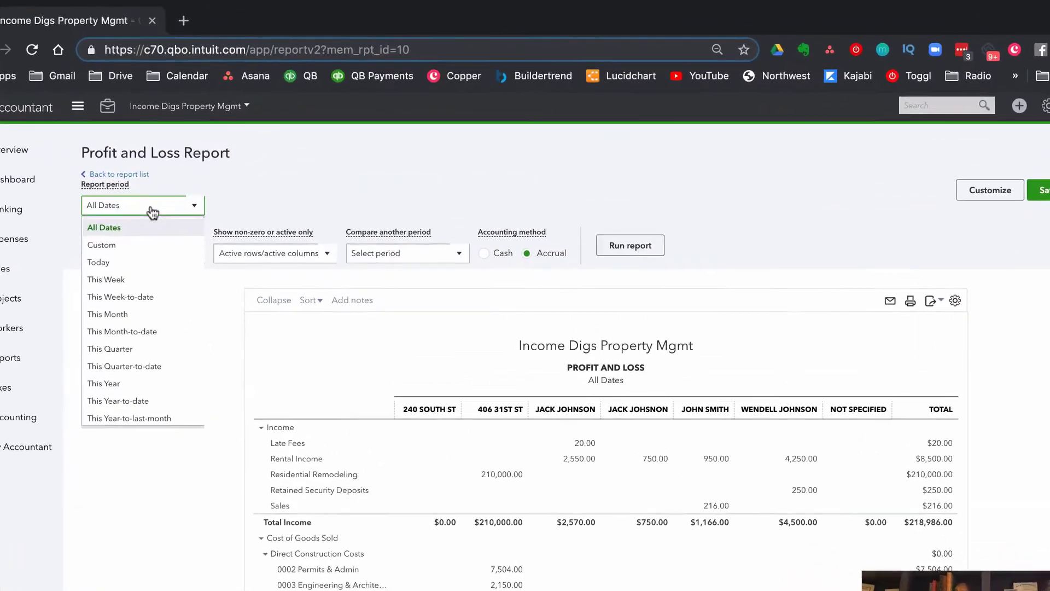
left_click(127, 263)
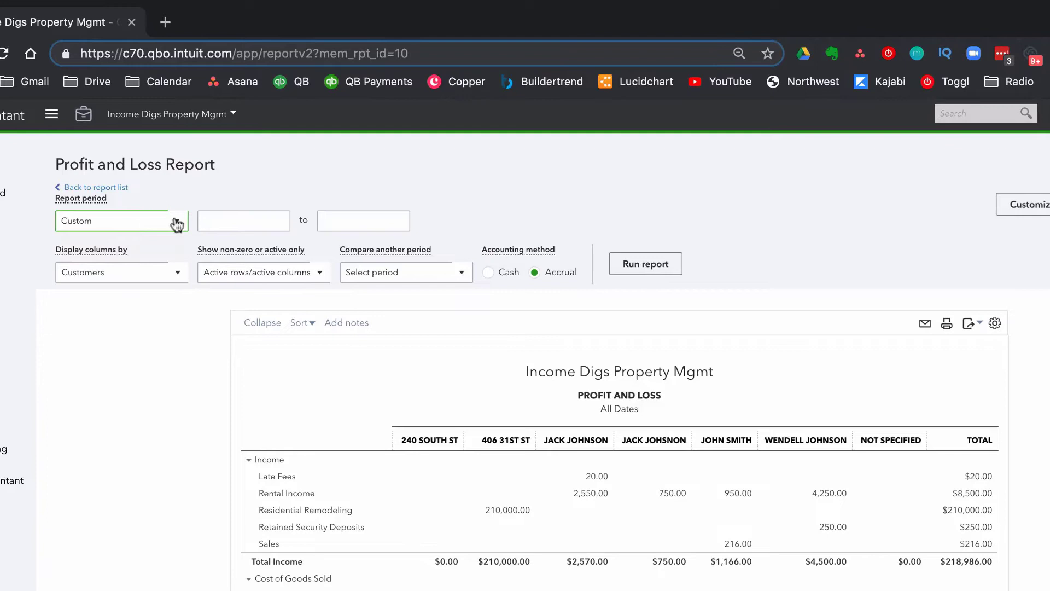
left_click(242, 219)
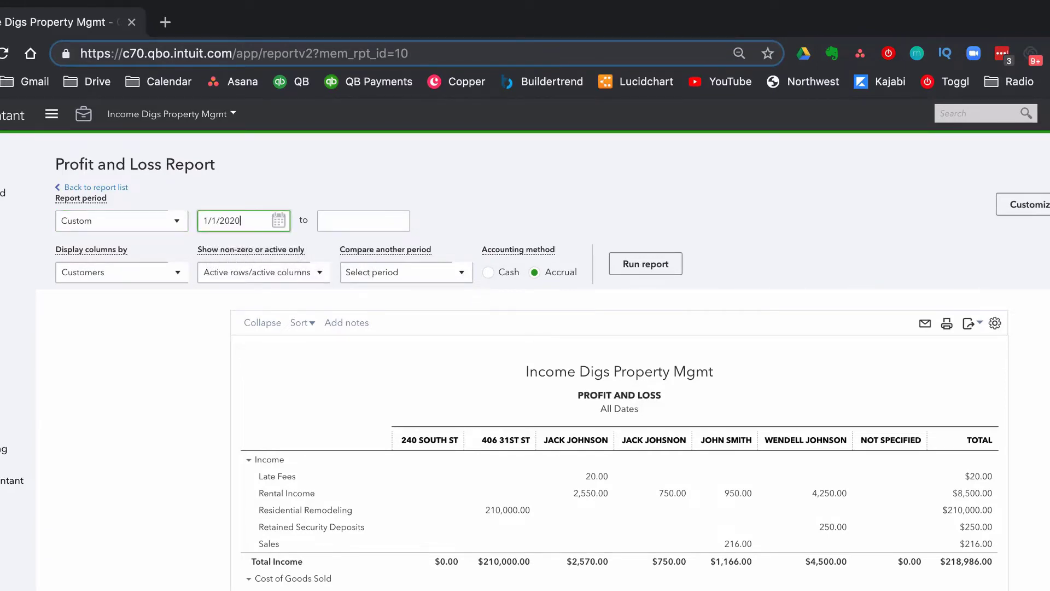
key("Tab")
type("12/31/2020")
key("Tab")
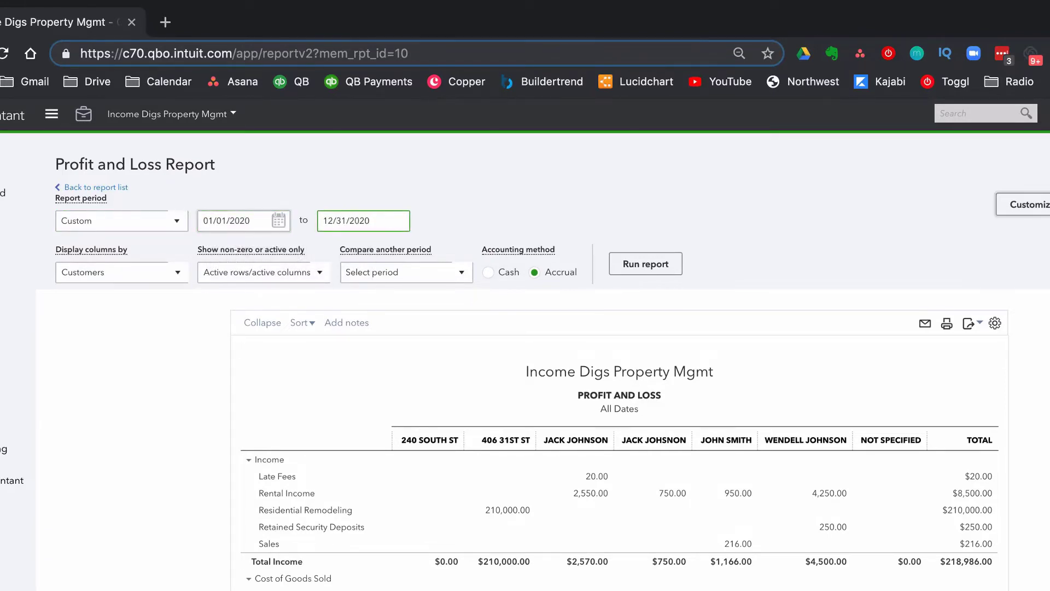
left_click(134, 274)
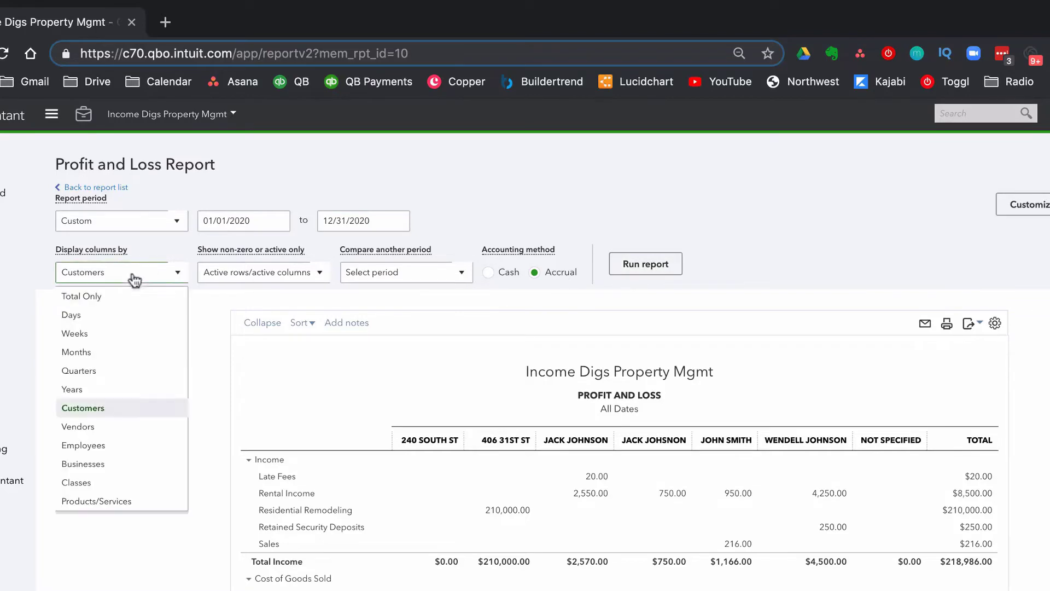
left_click(118, 298)
left_click(647, 266)
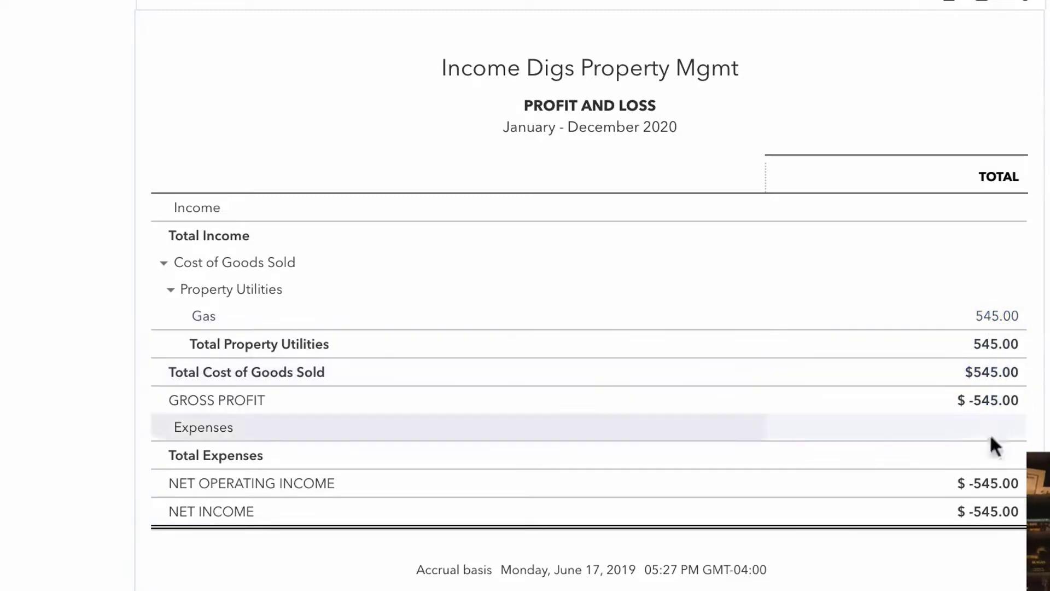
Save the report customization under the name 'Profit and Loss - 2020'
left_click(921, 82)
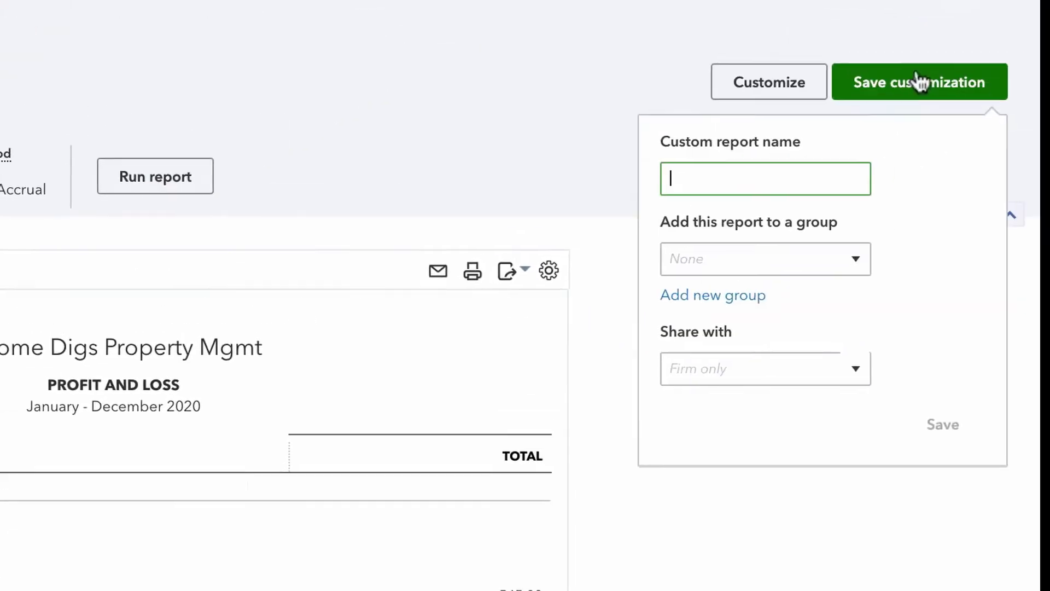
type("Profit and Loss - By Project")
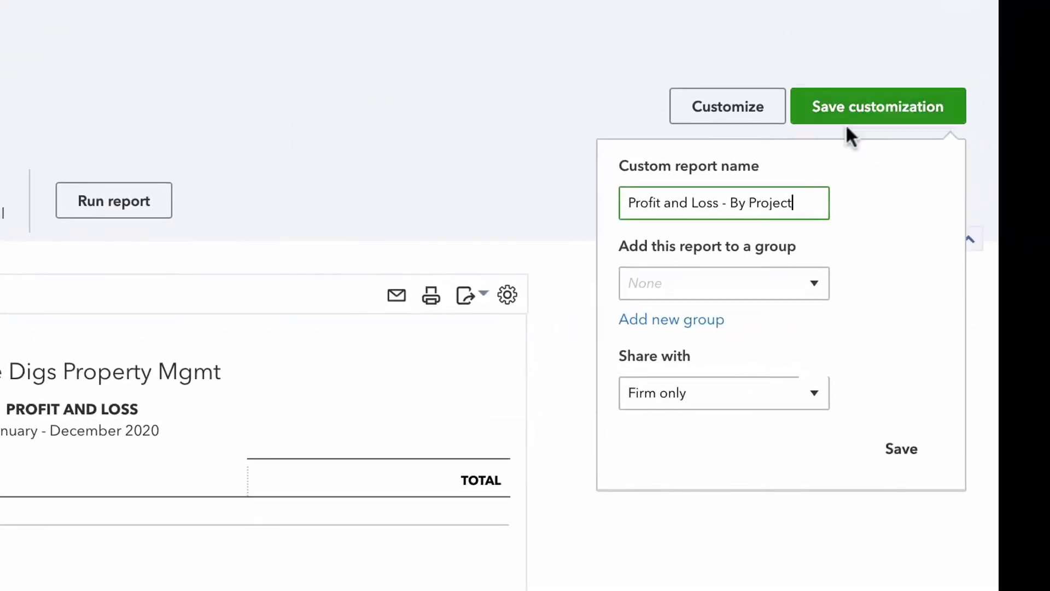
key("BackSpace")
key("BackSpace")
key("BackSpace")
key("BackSpace")
key("BackSpace")
key("BackSpace")
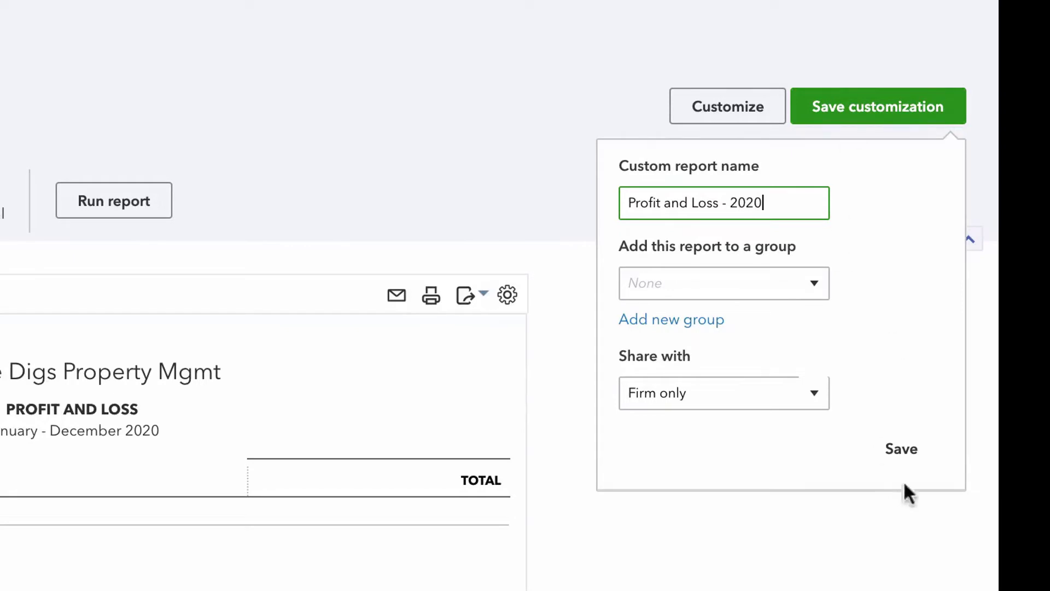
left_click(903, 448)
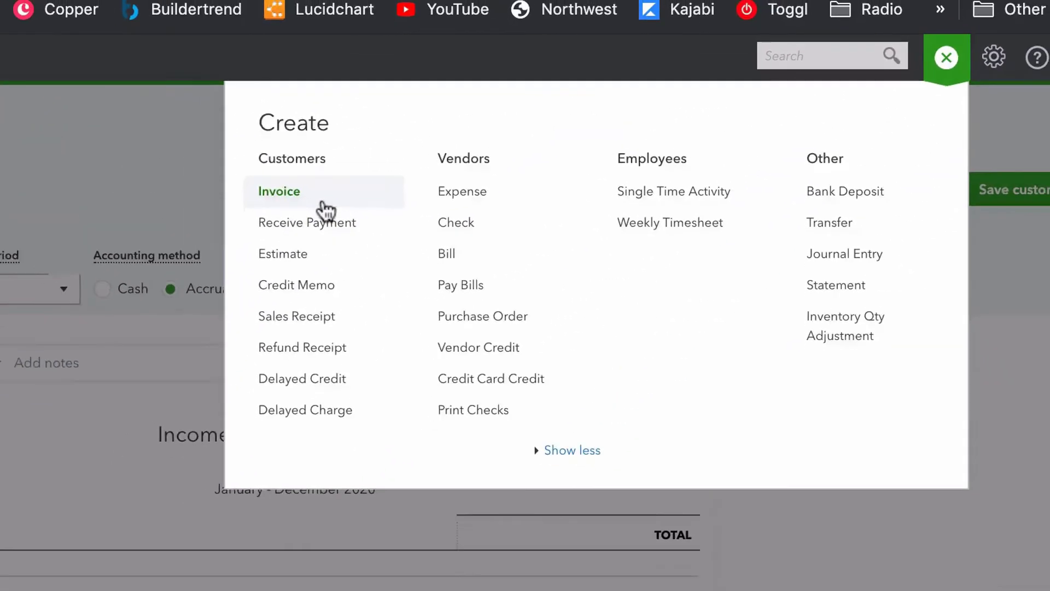
Start an invoice for the customer with terms Due on receipt, dated 06/01/2020
left_click(323, 211)
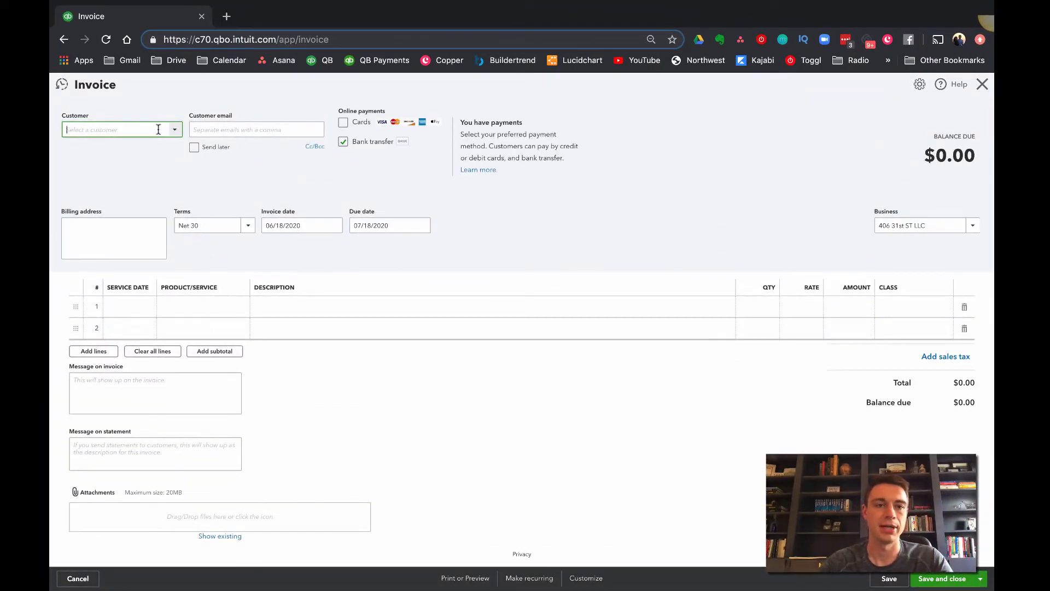
left_click(175, 129)
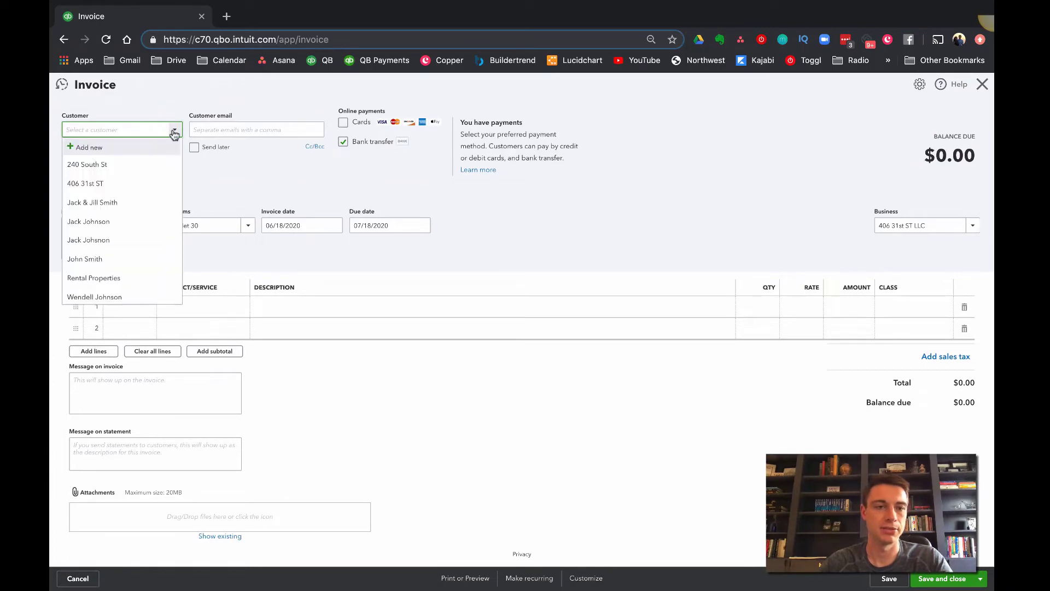
left_click(136, 207)
left_click(230, 227)
type("du")
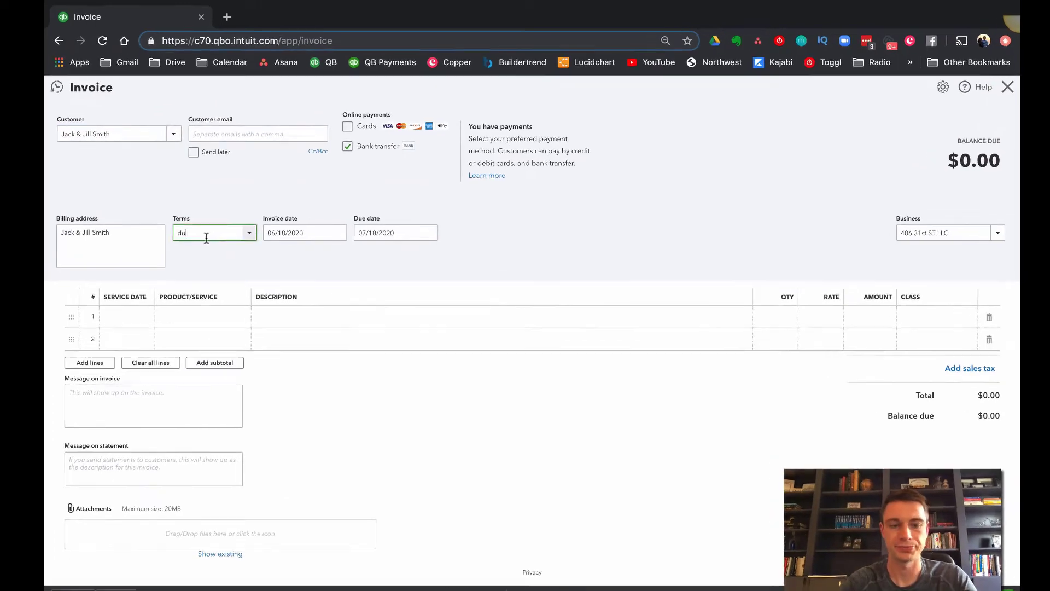
key("Return")
left_click(306, 235)
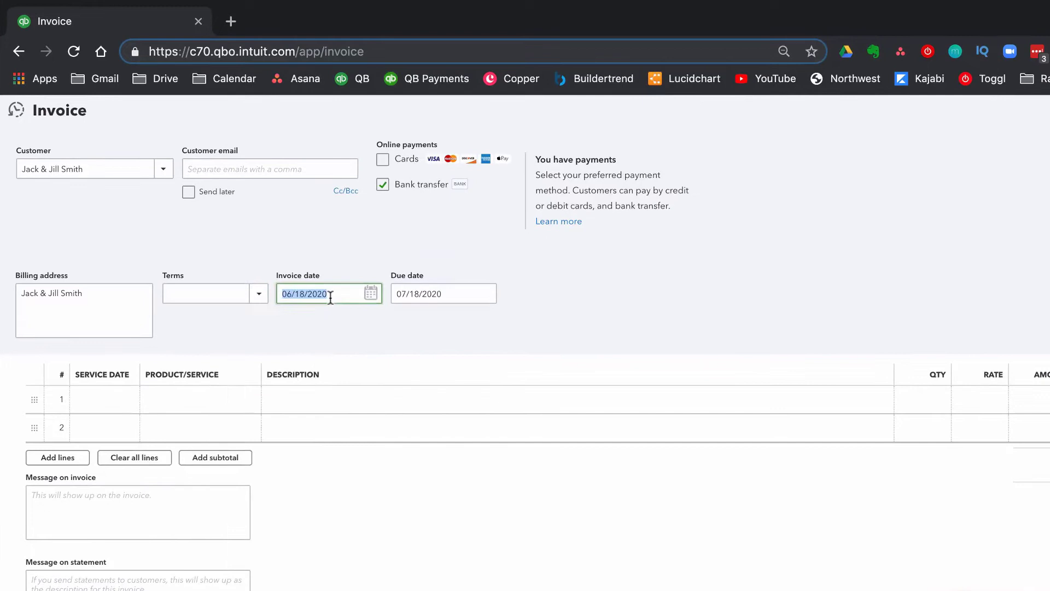
type("6/01/2020")
key("Tab")
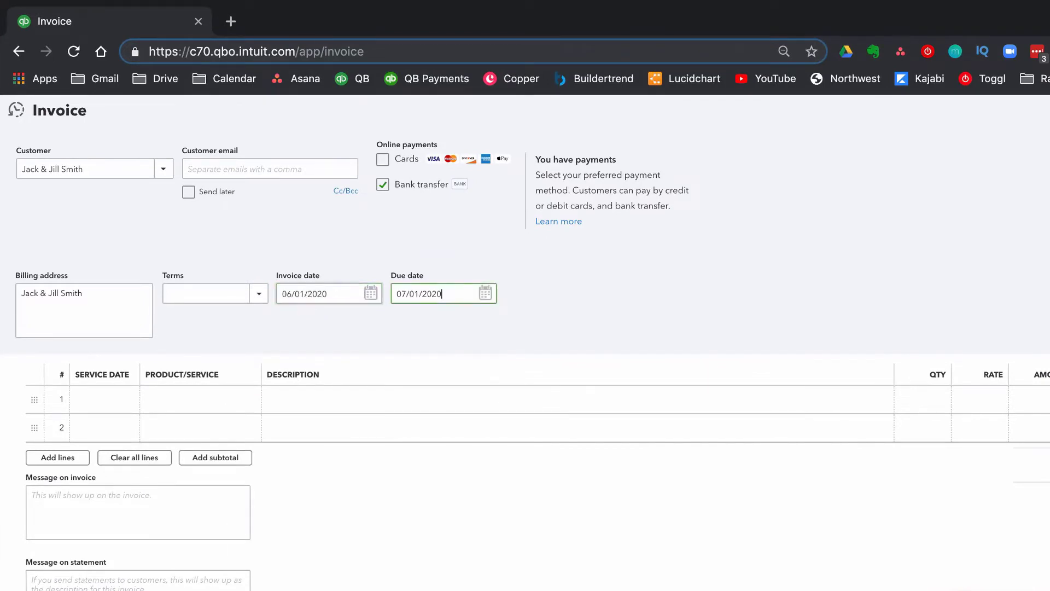
Add a line with service date 06/20/2019 and item 123 Main - Unit 1 - Rent
left_click(114, 404)
type("6/2")
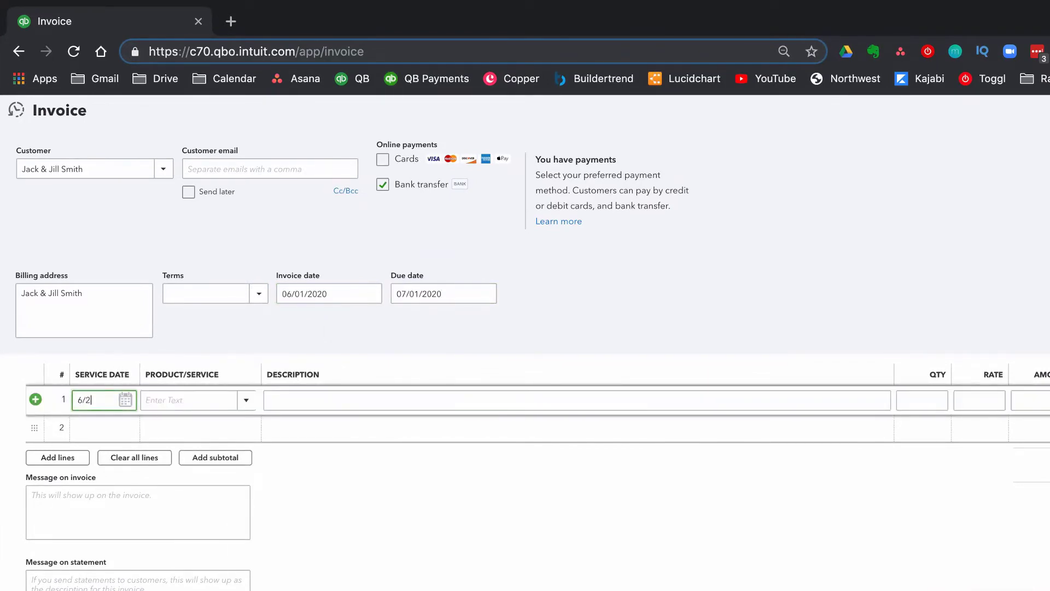
type("0/2019")
key("Tab")
type("rent")
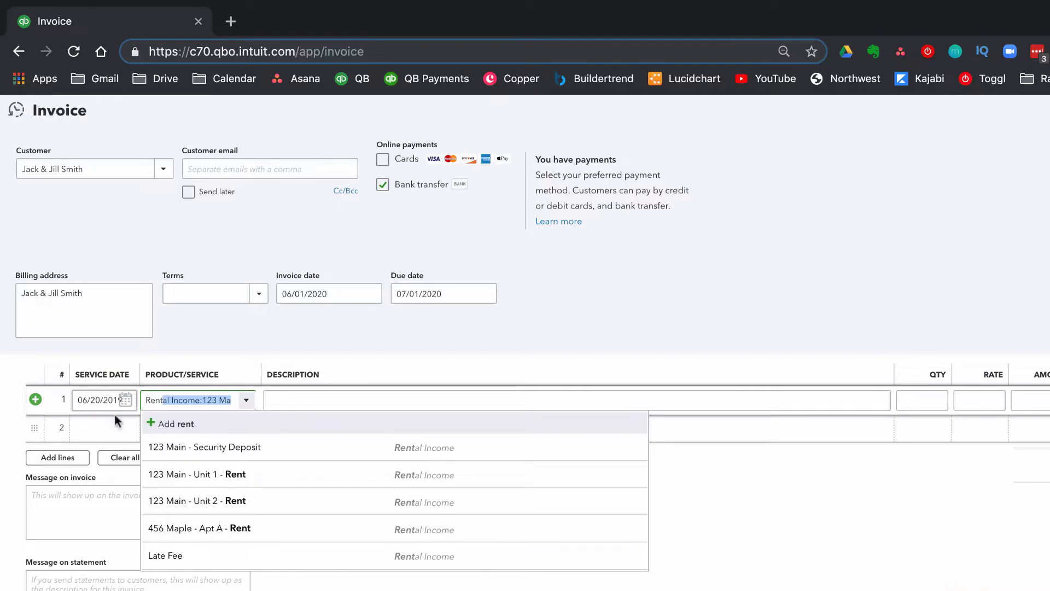
left_click(183, 473)
left_click(343, 402)
key("Tab")
key("Tab")
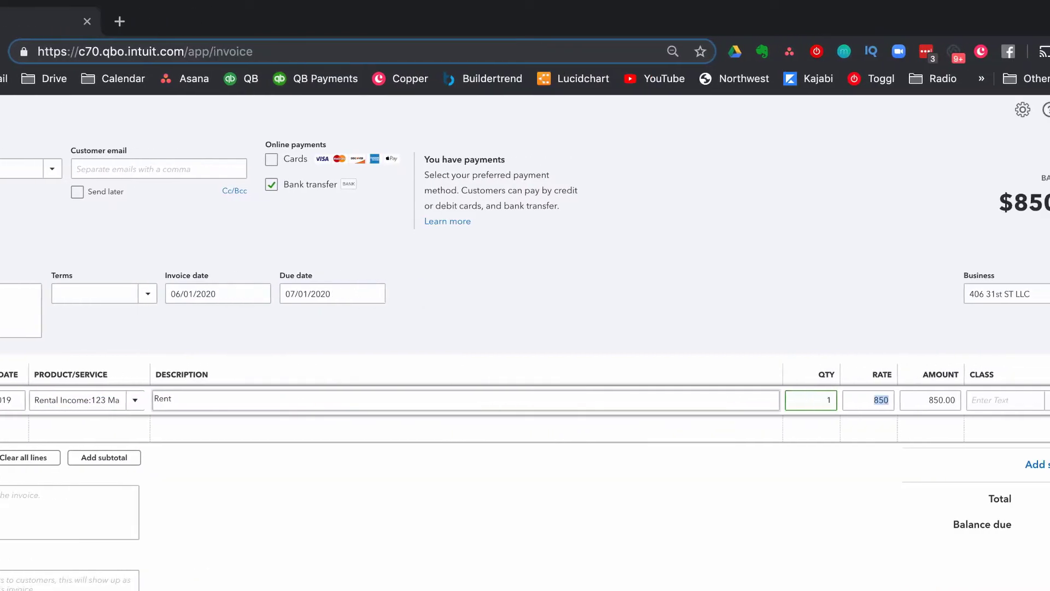
Change the invoice's business from 406 31st ST LLC to Income Digs
left_click(935, 295)
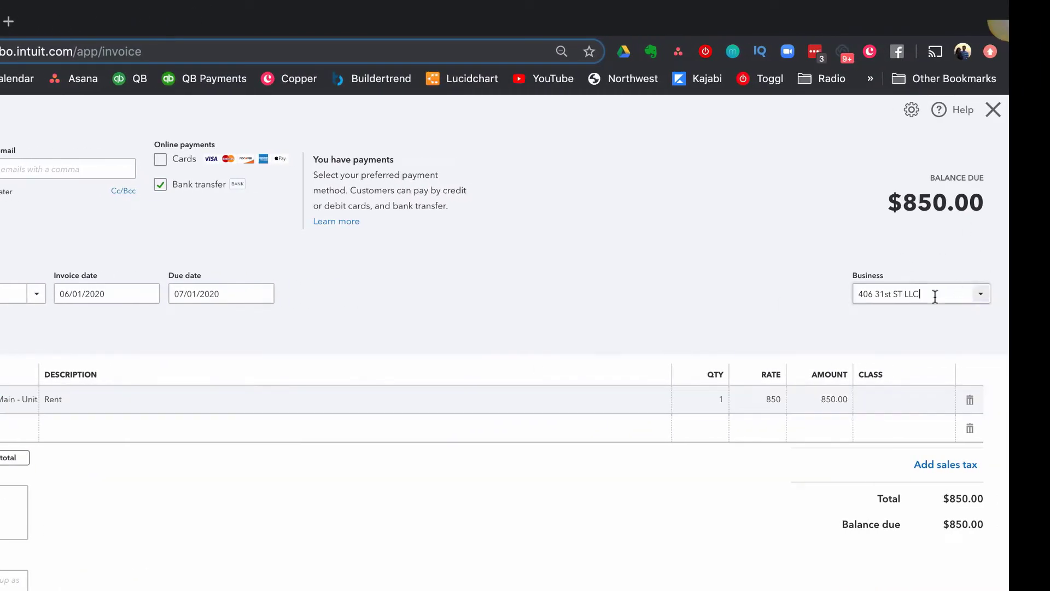
left_click(936, 295)
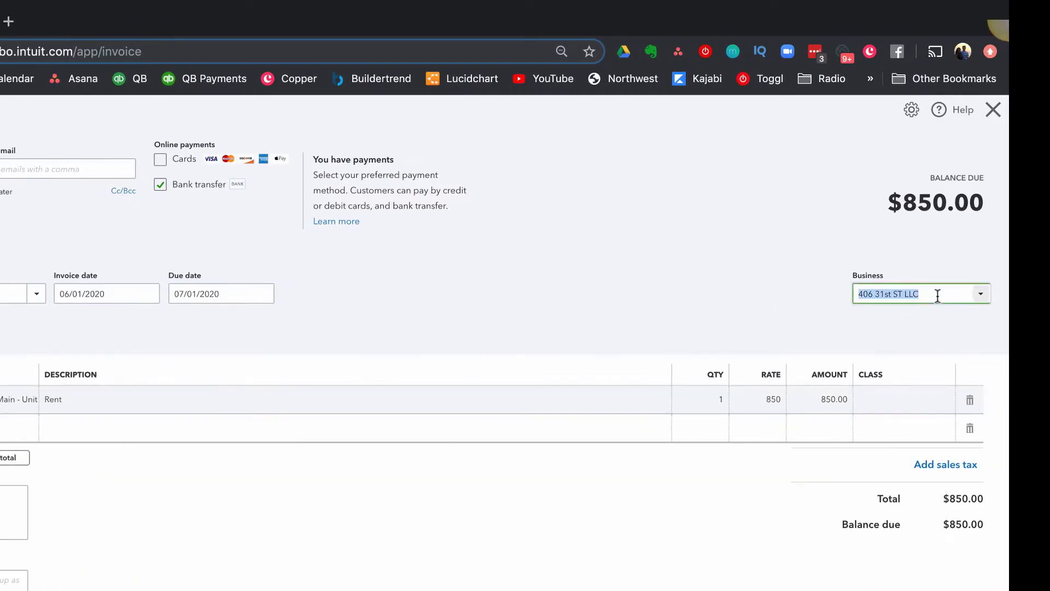
type("l")
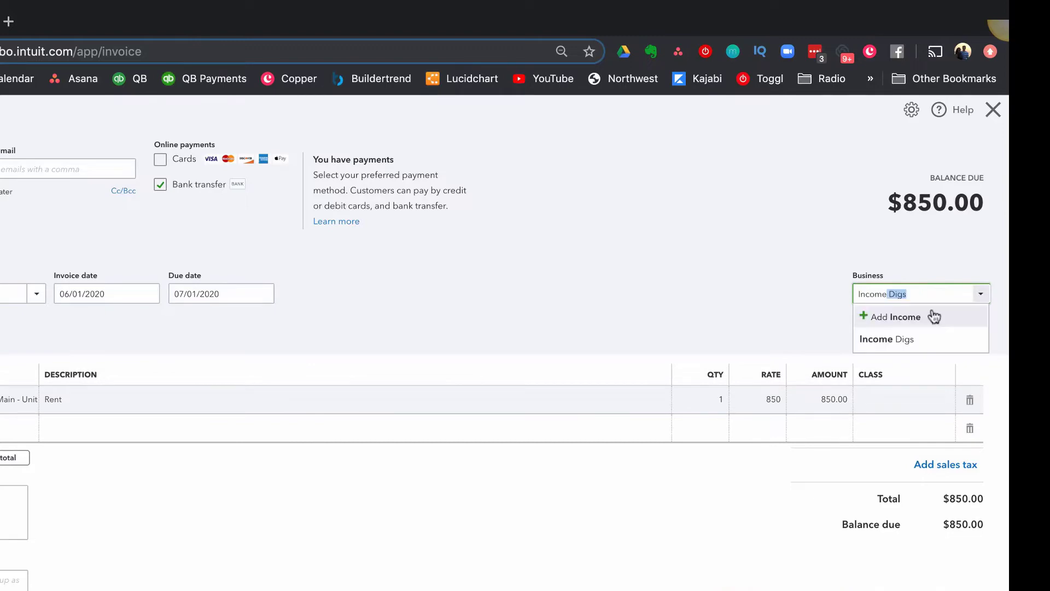
left_click(898, 399)
type("Re")
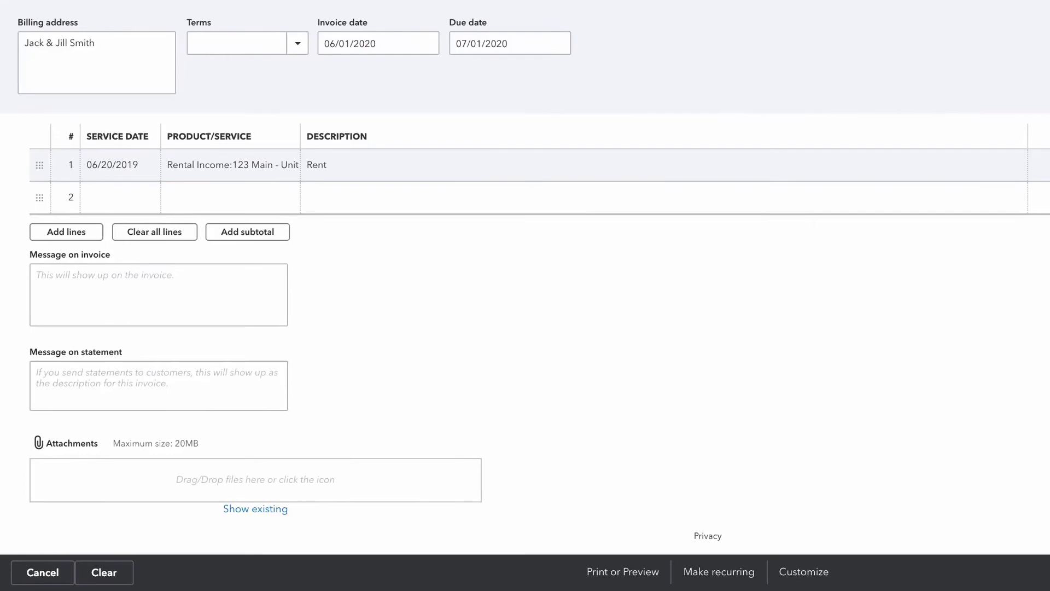
Make a copy of the invoice and open its customer list
left_click(829, 581)
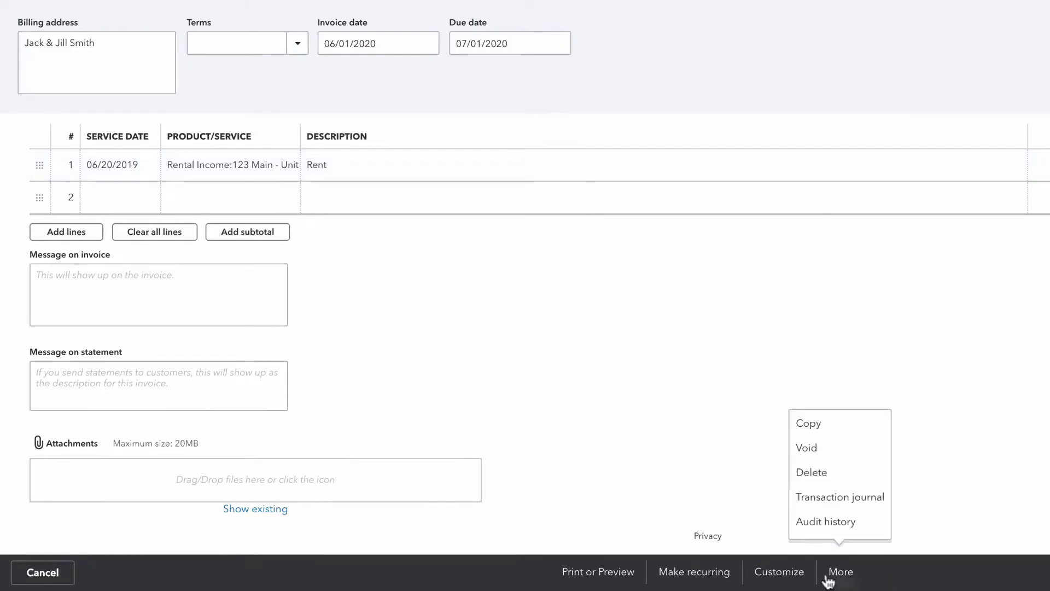
left_click(832, 426)
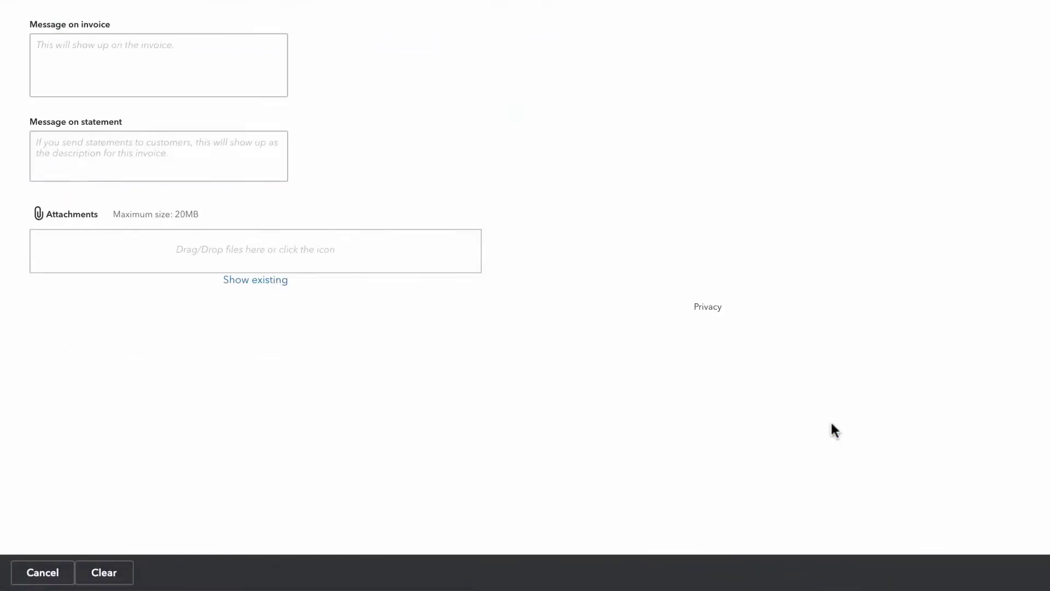
left_click(212, 63)
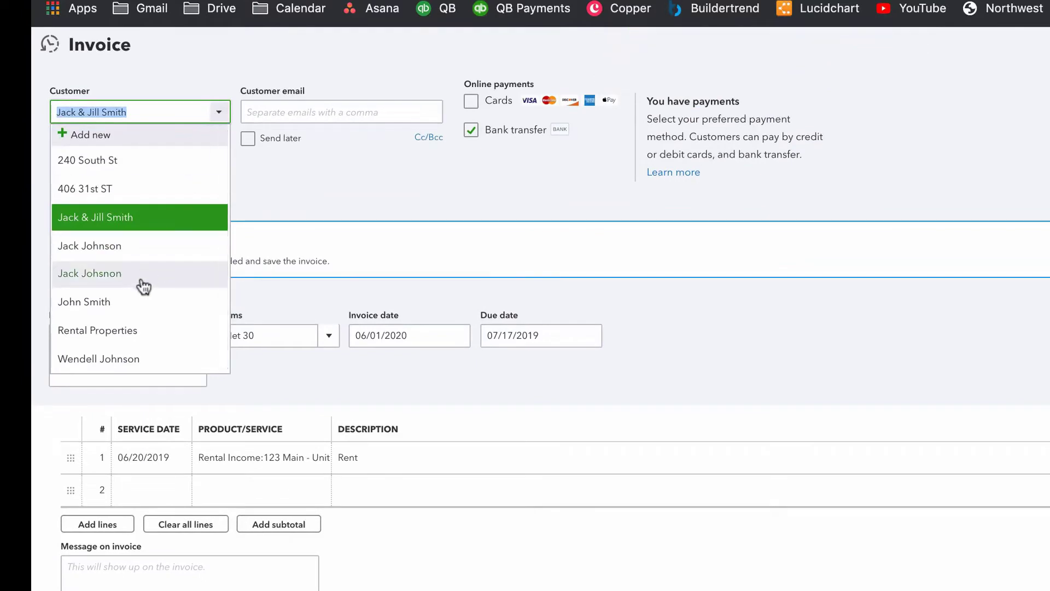
Switch the copy to a new customer with a 456 Maple - Apt A - Rent line, description 'Rent', rate 1245
left_click(145, 285)
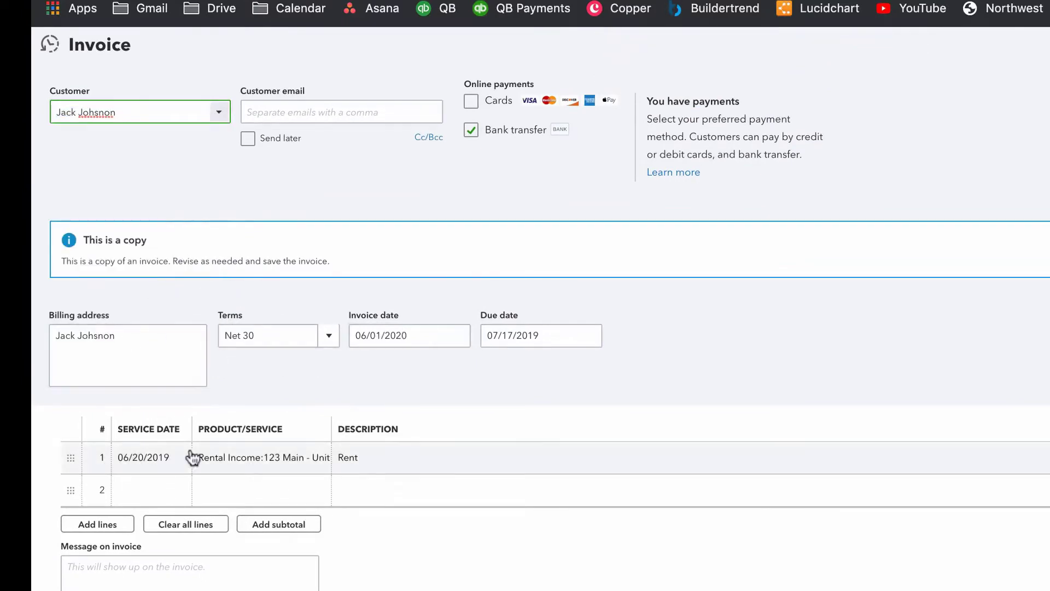
left_click(263, 463)
left_click(314, 458)
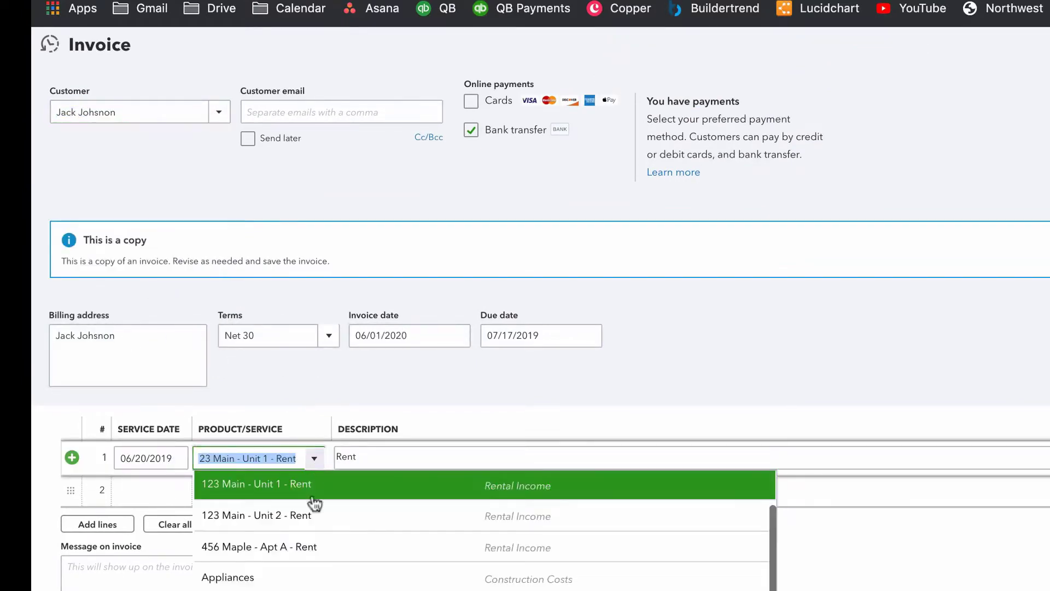
left_click(313, 547)
left_click(537, 455)
type("R")
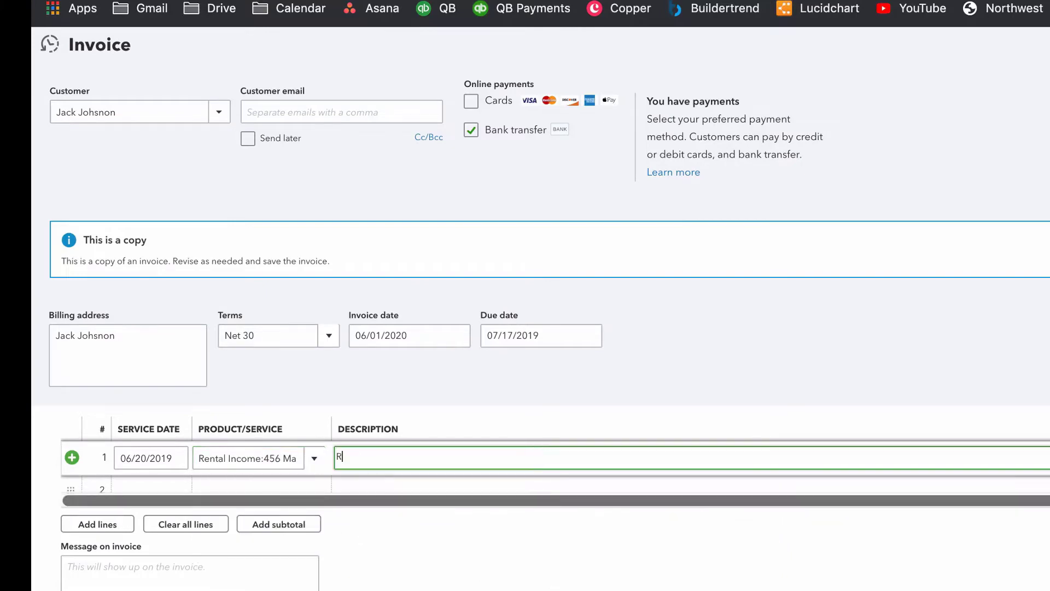
type("ent")
key("Tab")
key("Tab")
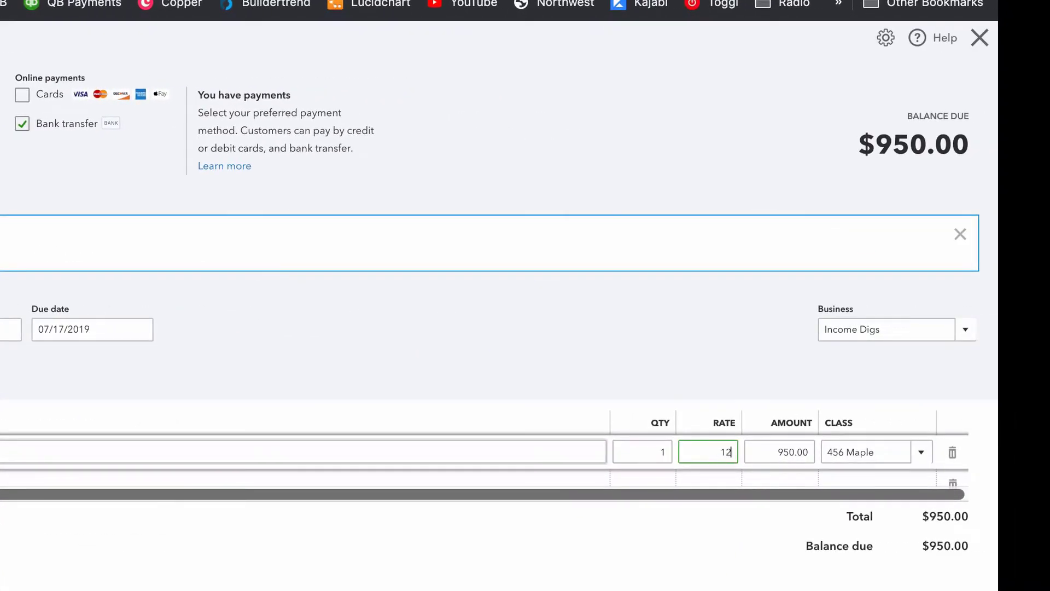
type("1245")
key("Tab")
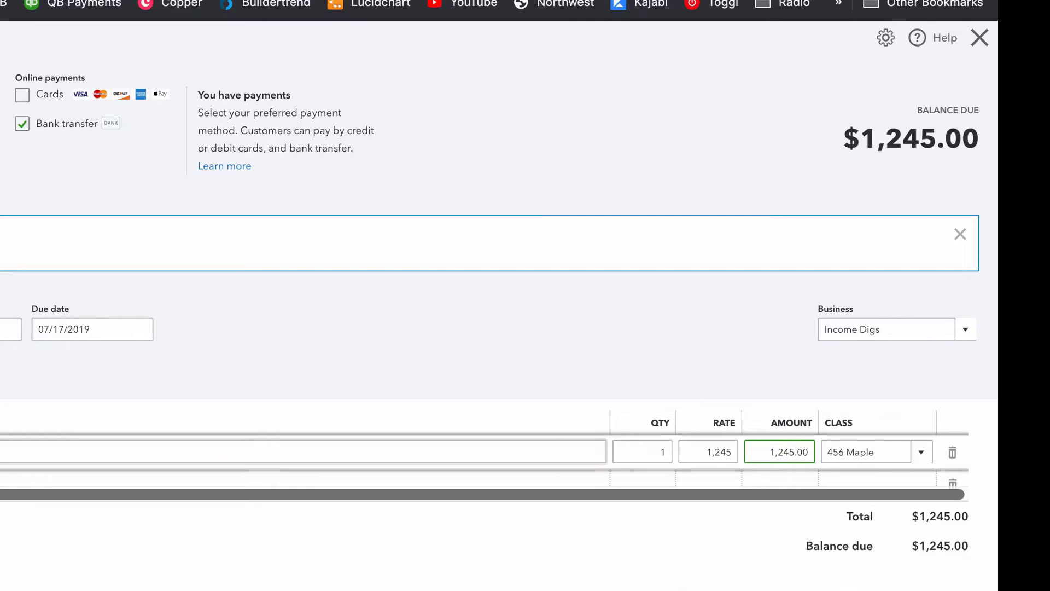
key("Tab")
Set the line's class to Rental, tag the invoice to 406 31st ST LLC, and save it
left_click(921, 453)
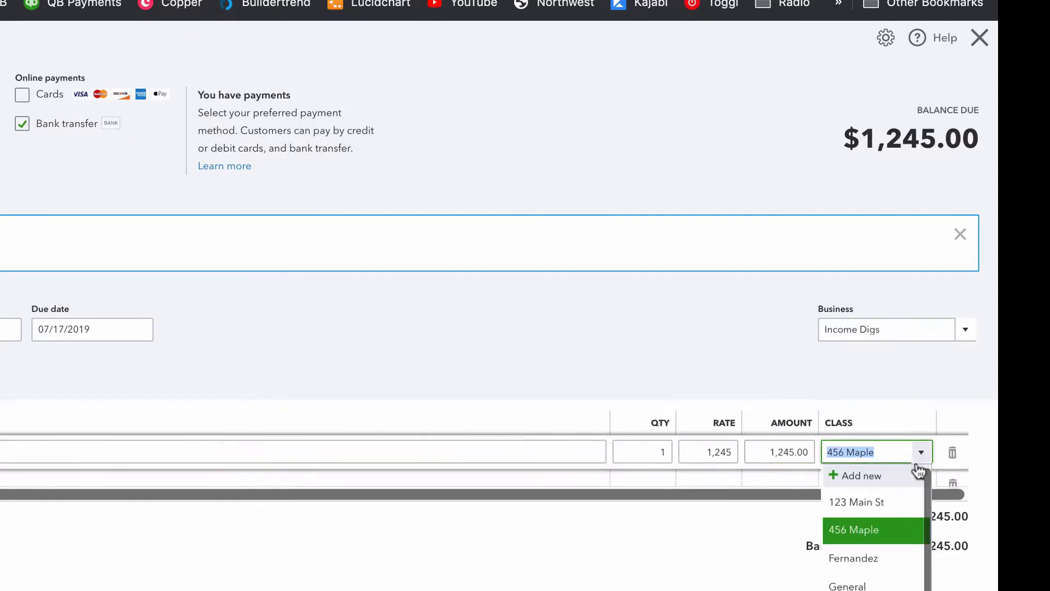
type("Rental")
left_click(965, 331)
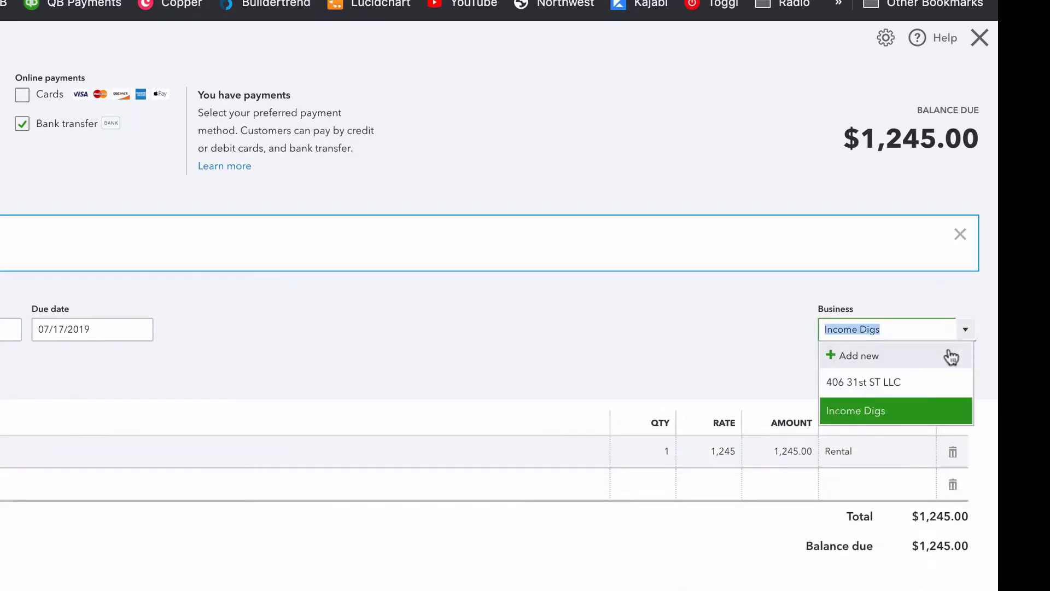
left_click(922, 383)
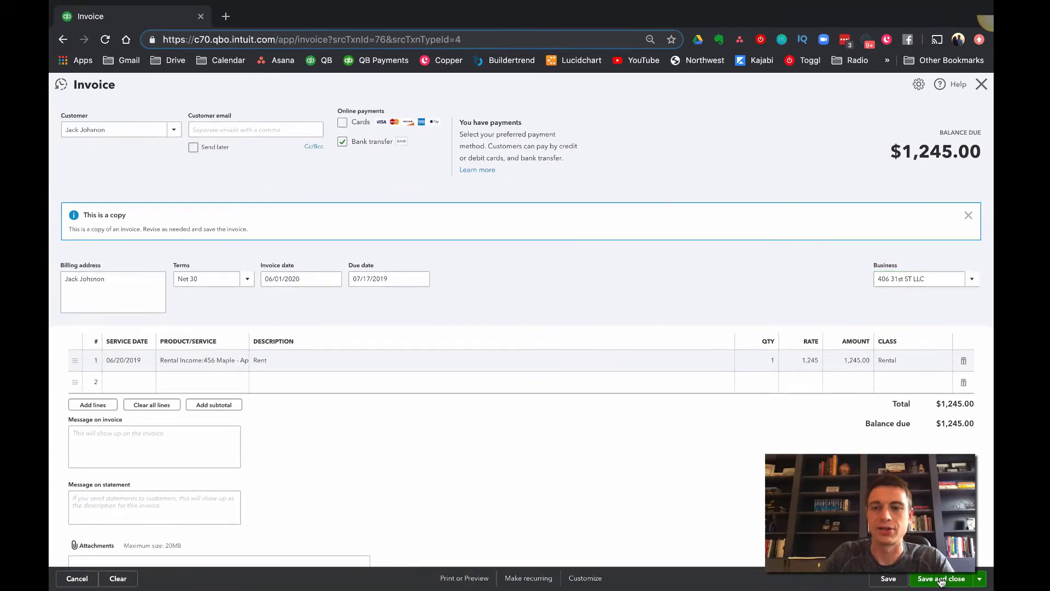
left_click(939, 578)
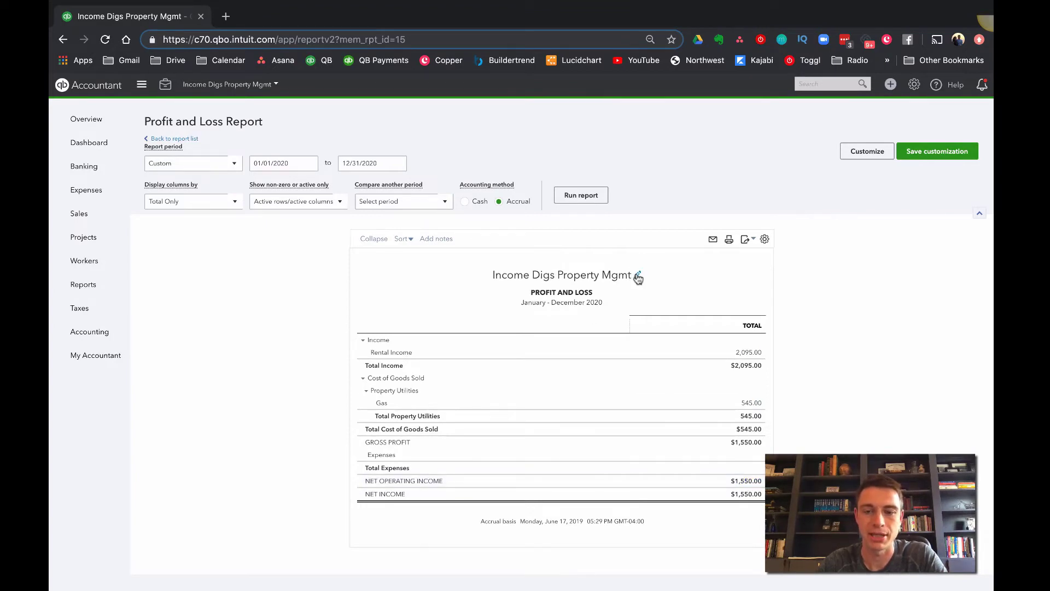
Replace the 'Income Digs Property Mgmt' report title with 'ALL BUSINESSES' and save the customization
left_click(638, 277)
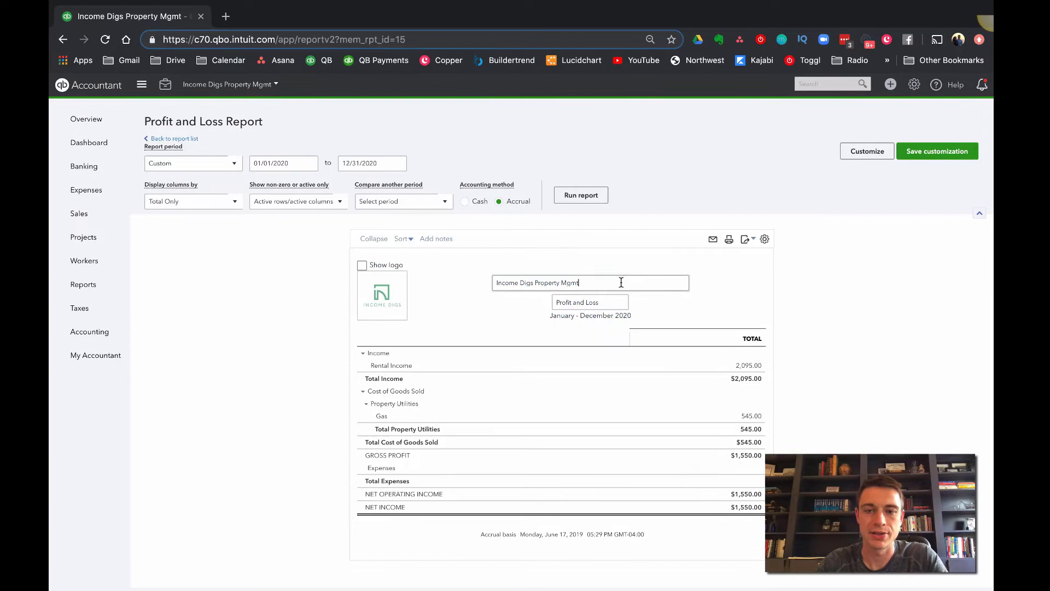
left_click_drag(619, 283, 434, 282)
type("ALL BUSINESSES")
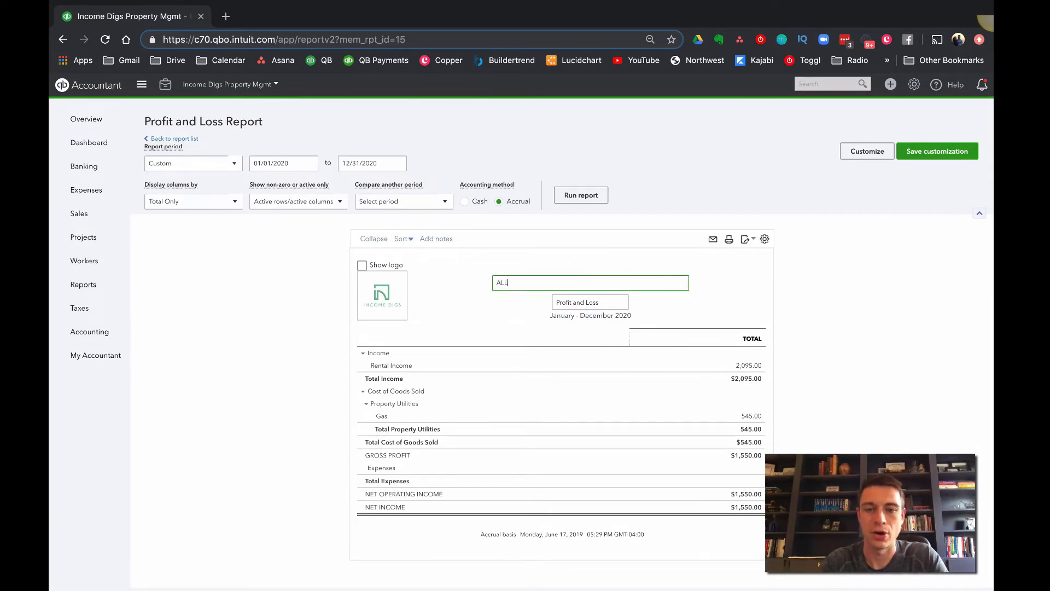
left_click(910, 274)
left_click(943, 156)
left_click(950, 316)
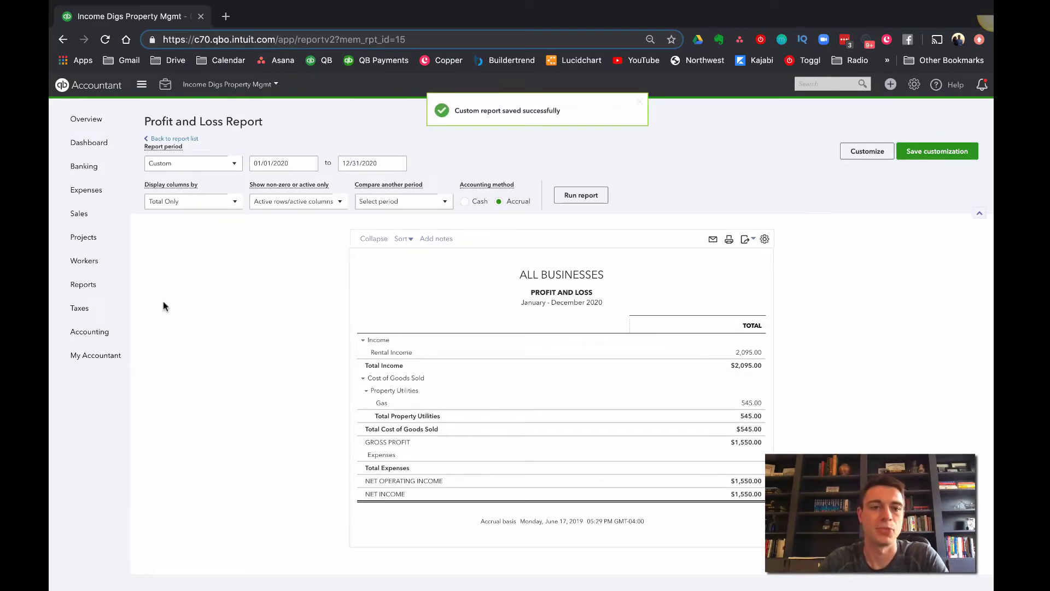
left_click(185, 204)
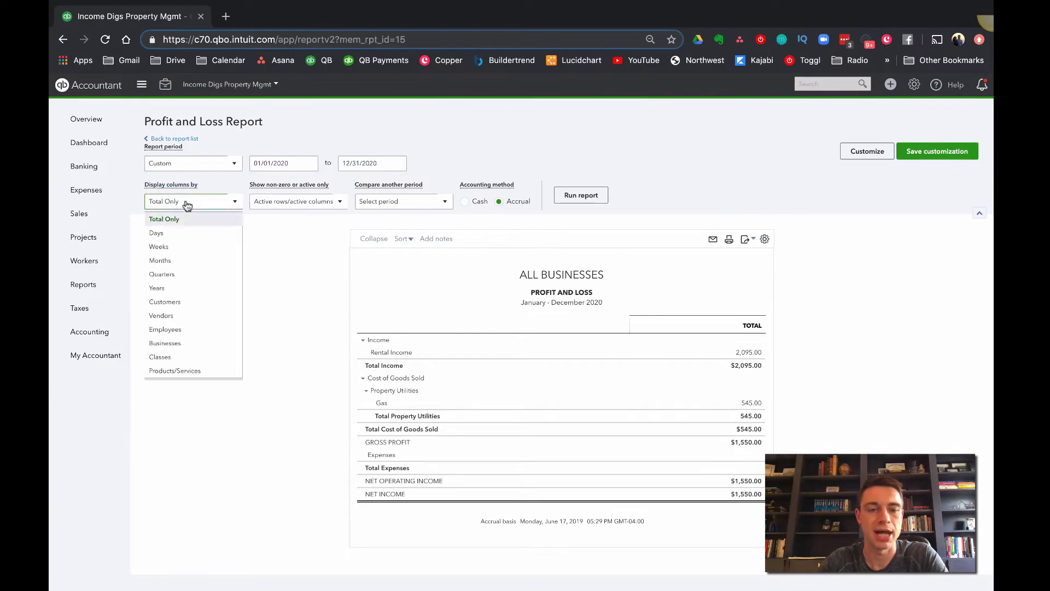
Display columns by Businesses, rerun, and save the report as 'Profit and Loss - 2020'
left_click(189, 343)
left_click(575, 195)
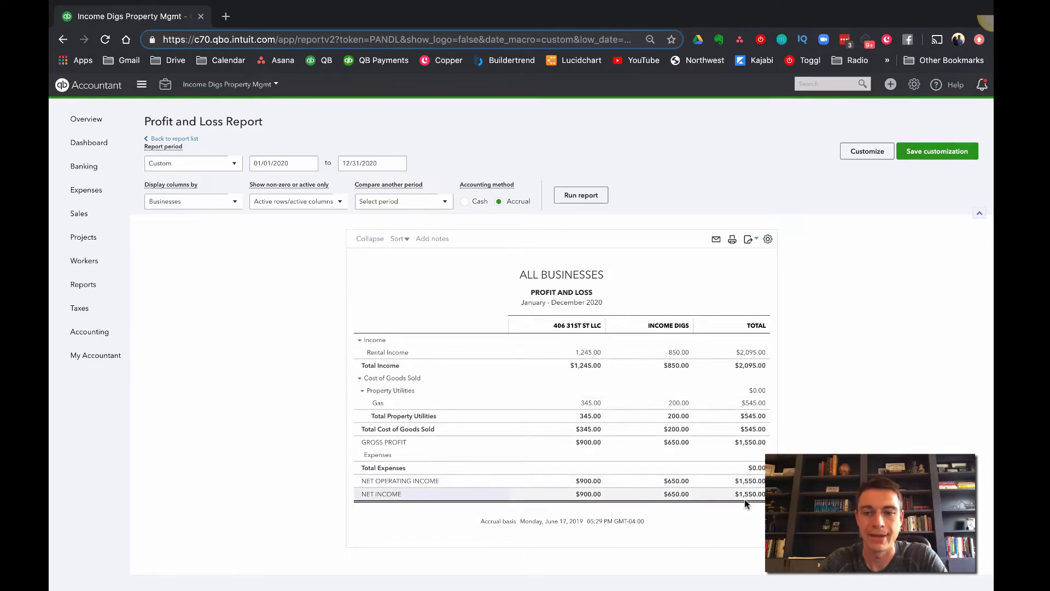
left_click(925, 156)
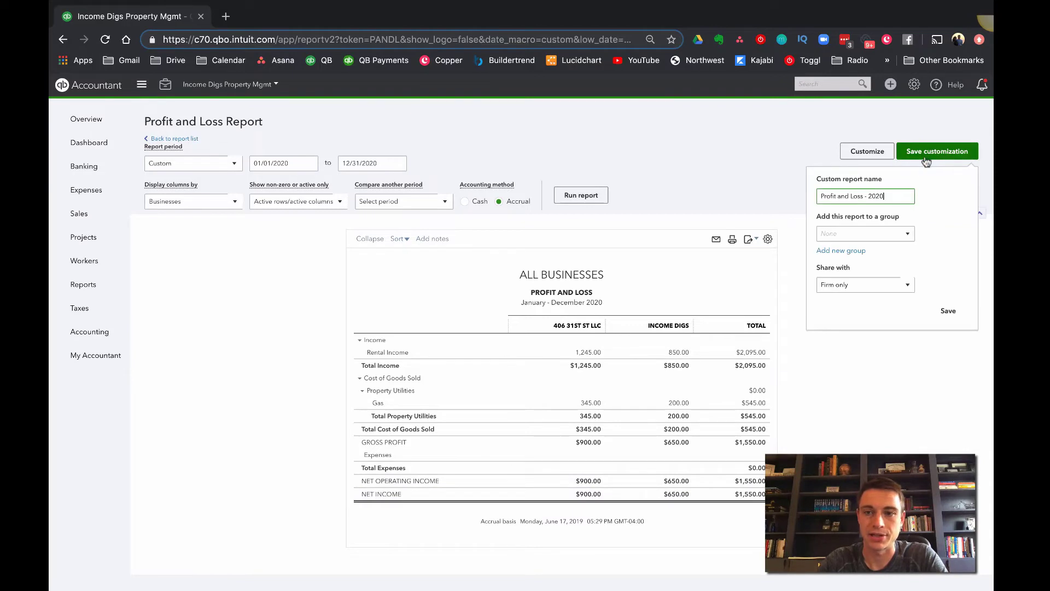
left_click(947, 311)
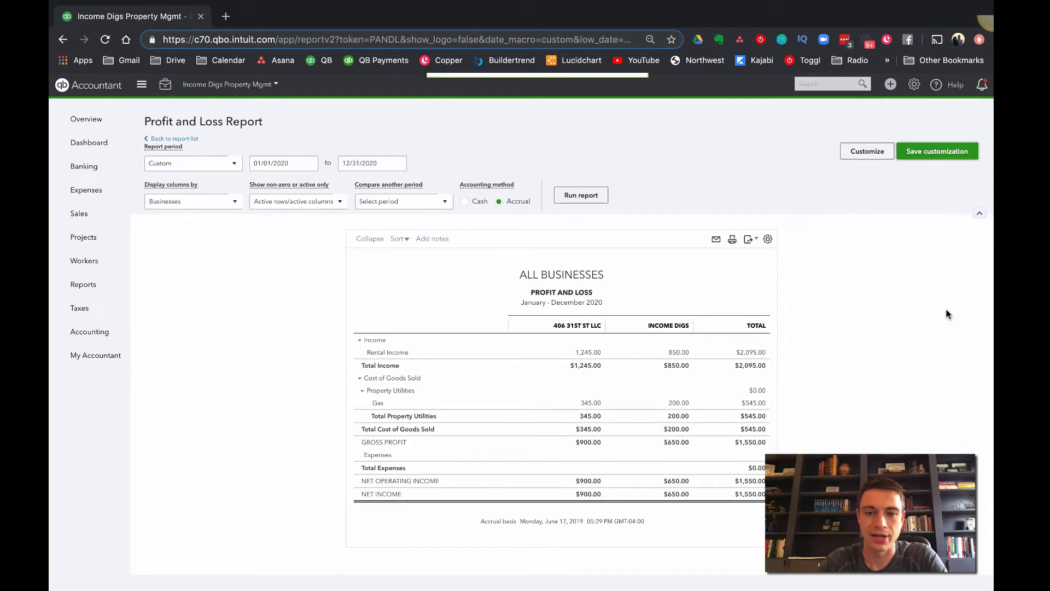
Filter the Profit and Loss by Distribution Account and to the Income Digs business, then rerun it
left_click(868, 153)
left_click(731, 280)
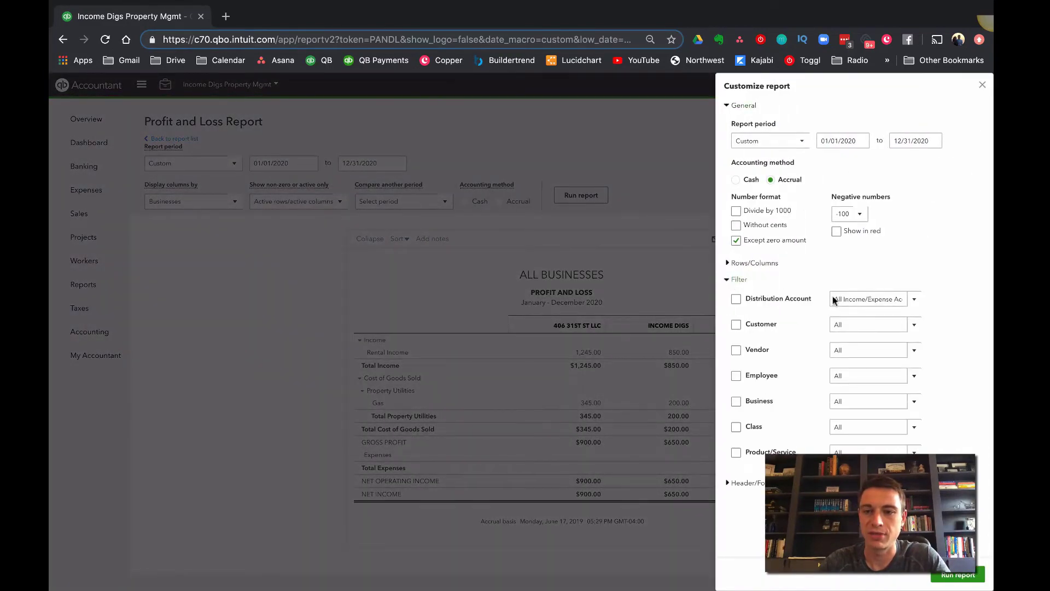
left_click(914, 300)
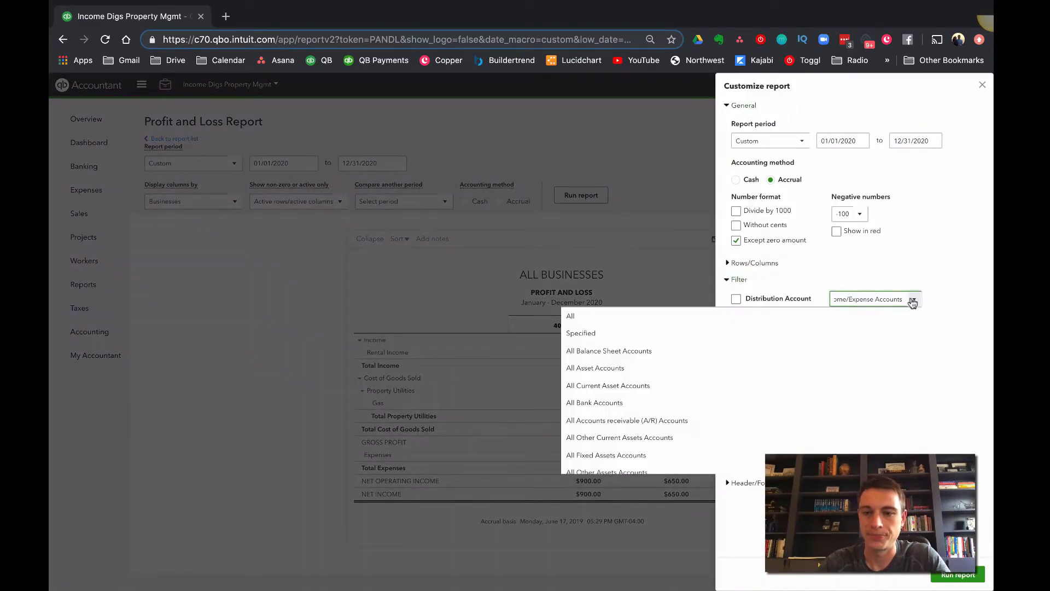
left_click(898, 272)
left_click(736, 405)
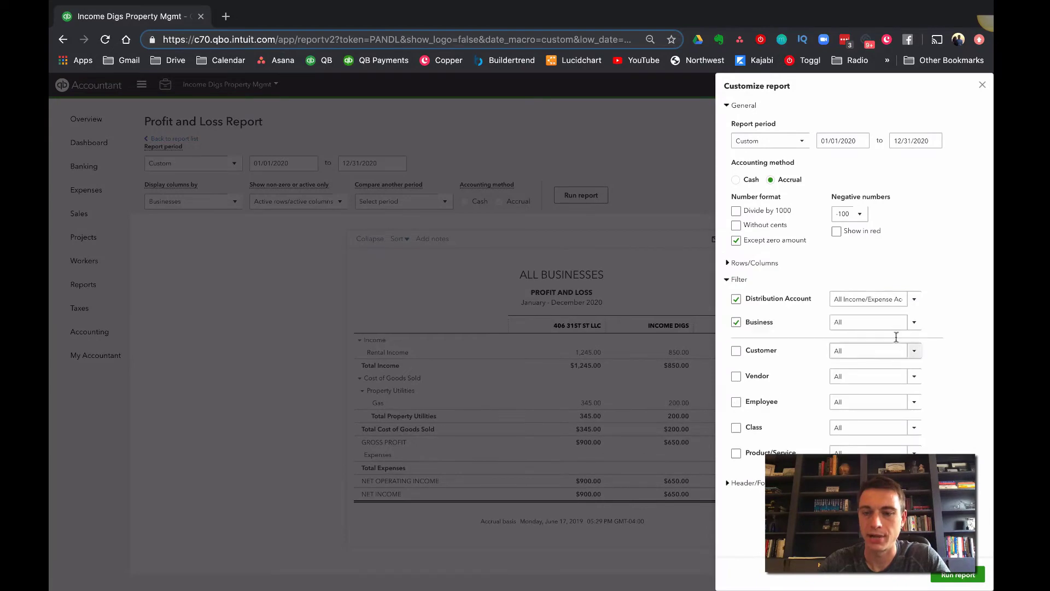
left_click(914, 323)
left_click(867, 437)
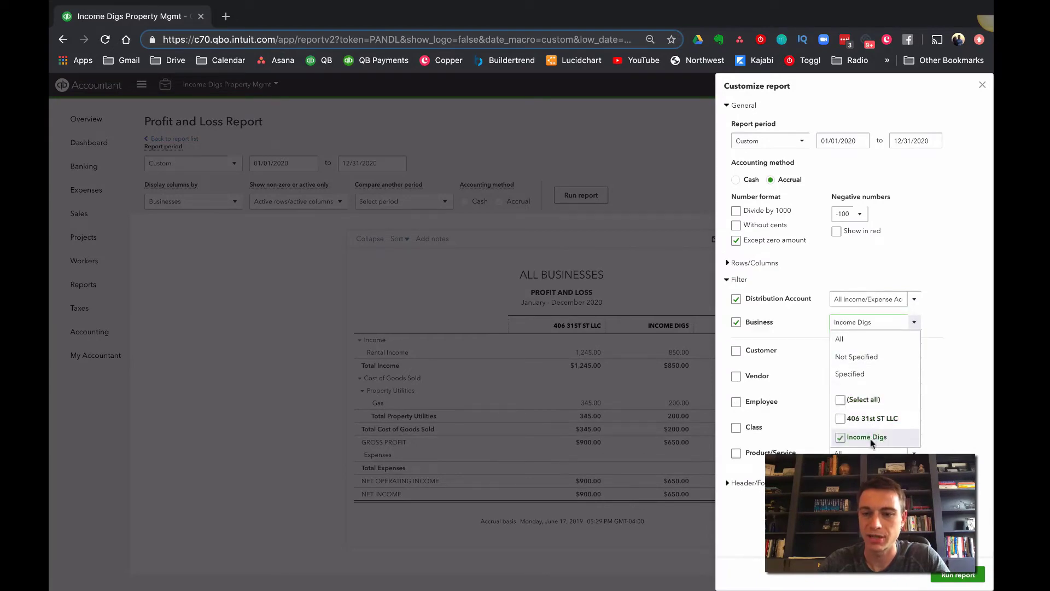
left_click(968, 580)
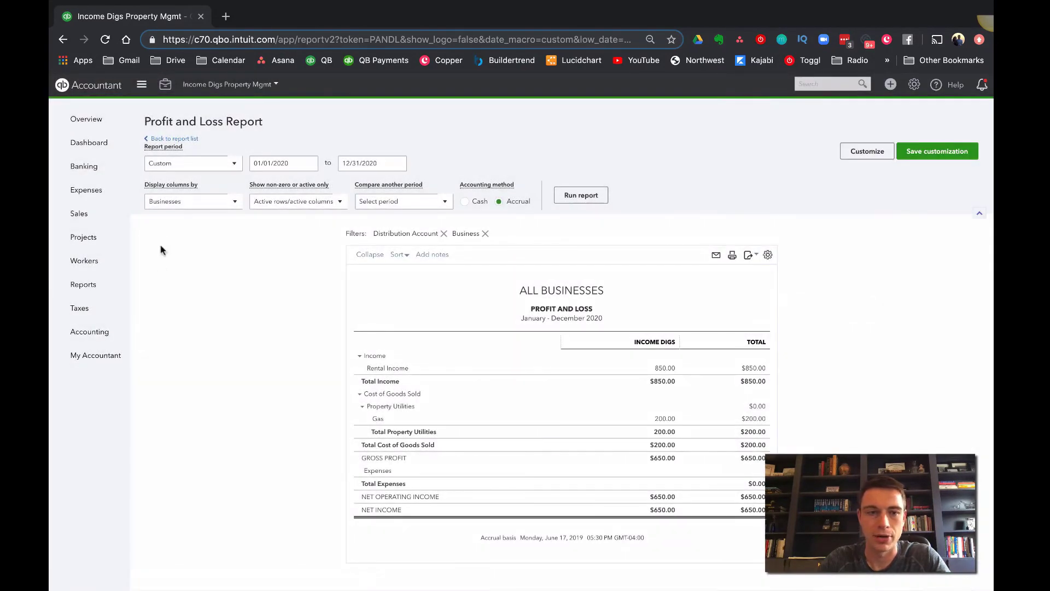
Split the report into monthly columns and save it as 'Profit and Loss - INCOME DIGS'
left_click(188, 203)
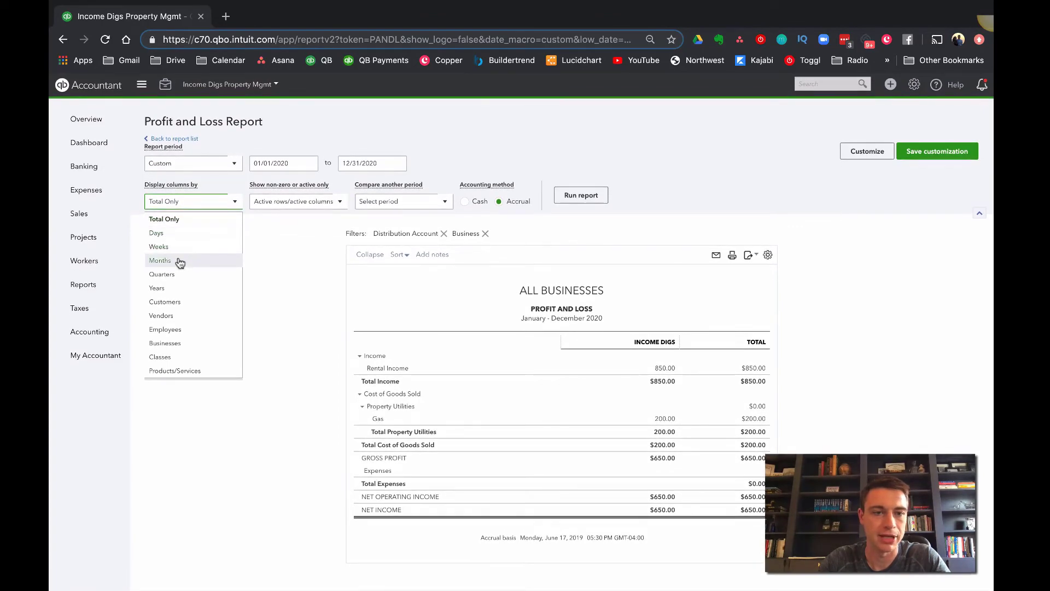
left_click(178, 260)
left_click(577, 197)
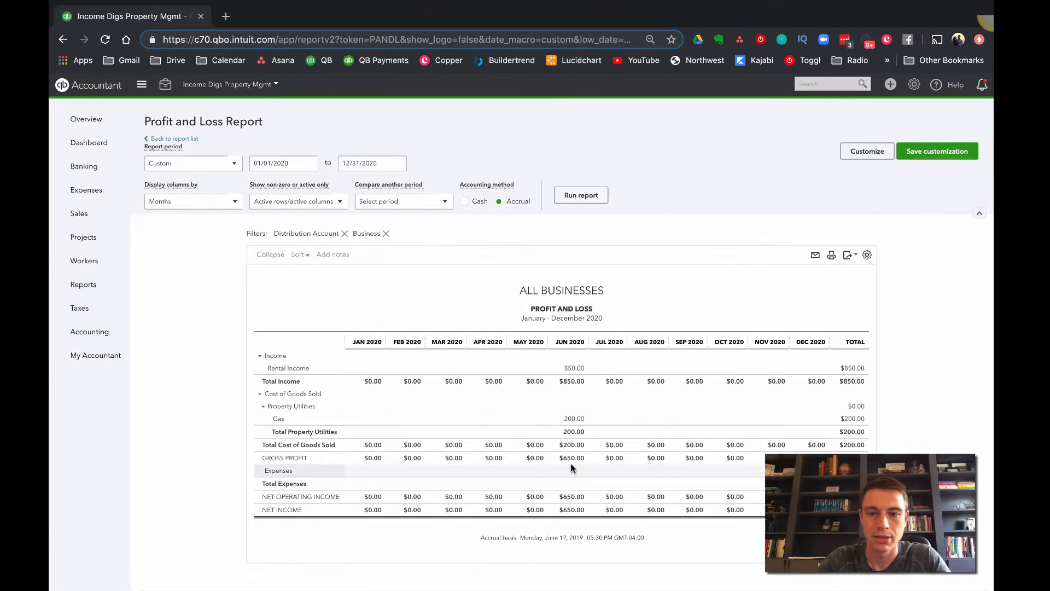
left_click(937, 150)
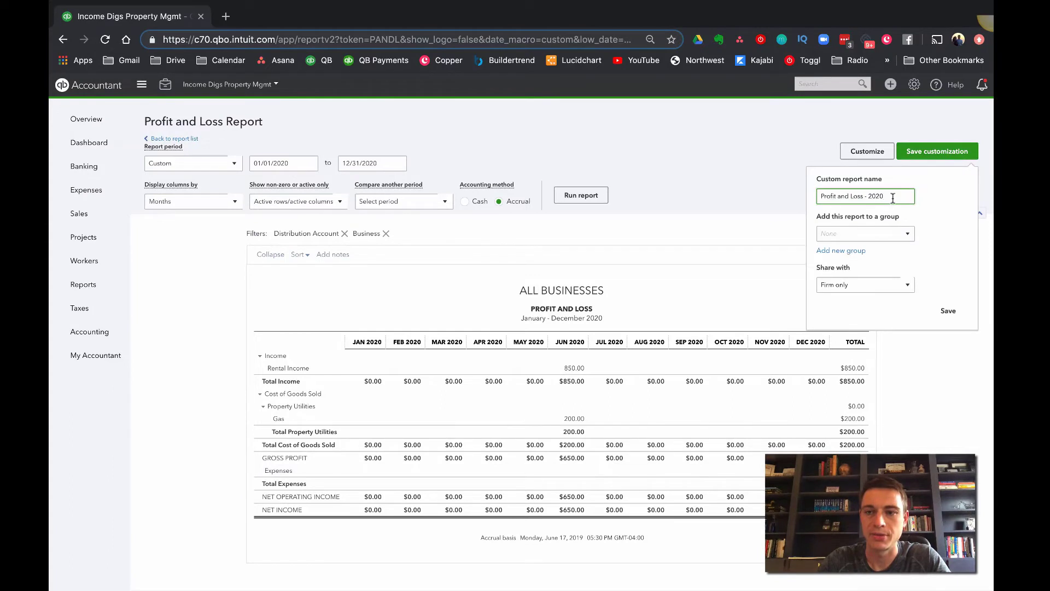
type("I")
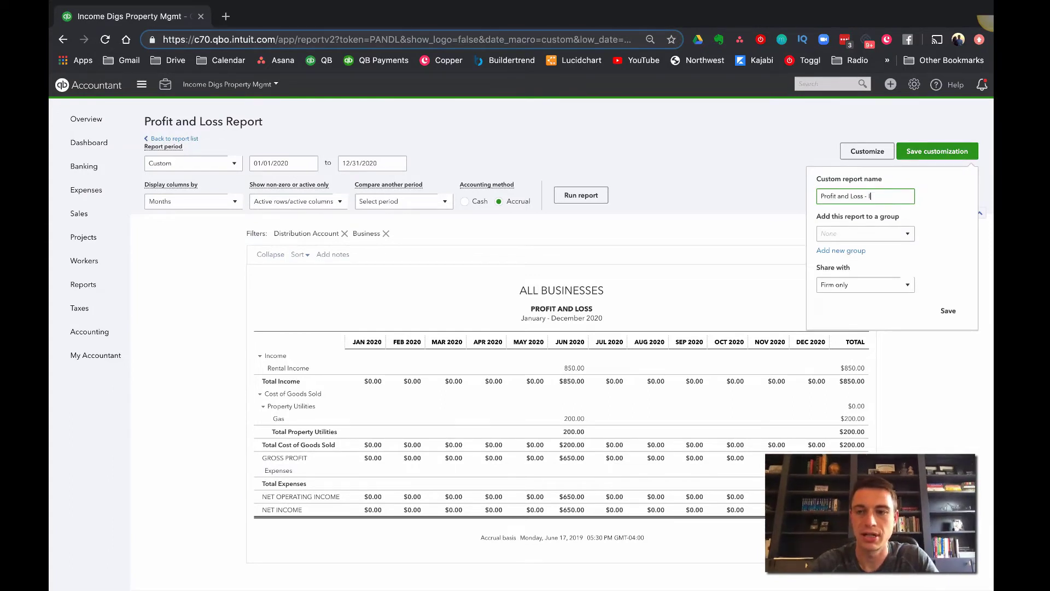
type("NCOME DIGS")
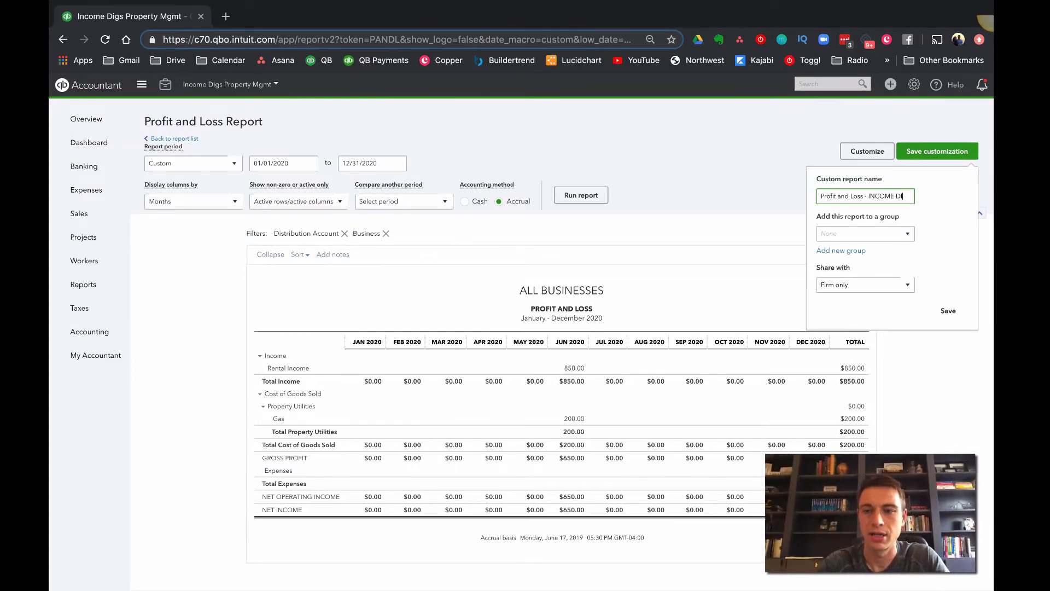
left_click(947, 311)
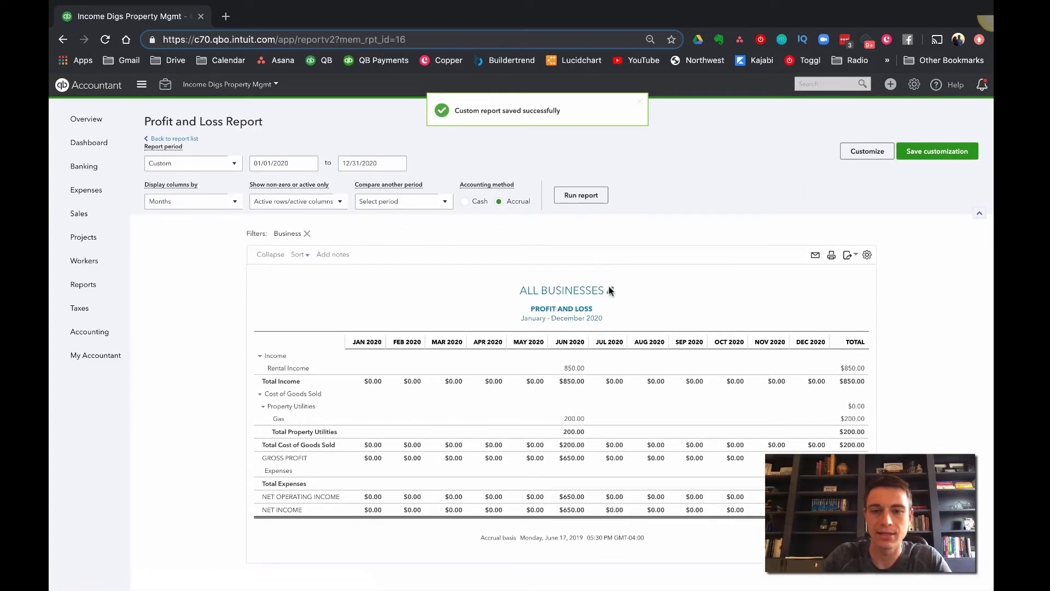
Change the report header from 'ALL BUSINESSES' to 'INCOME DIGS', save it, and start a new expense
left_click(609, 289)
triple_click(513, 296)
type("INC")
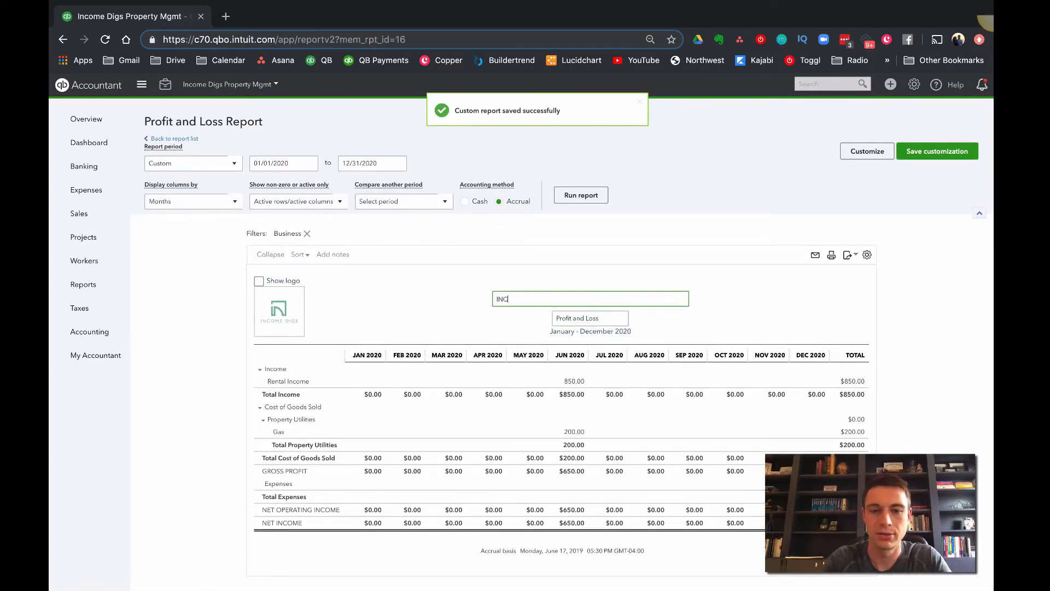
type("OME DIGS")
left_click(957, 202)
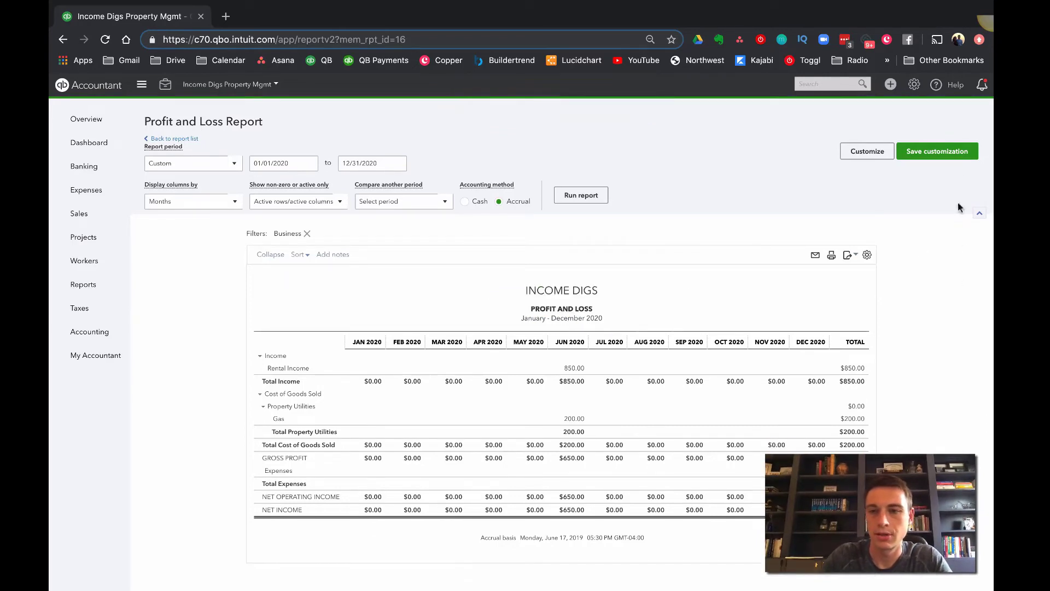
left_click(936, 151)
left_click(951, 315)
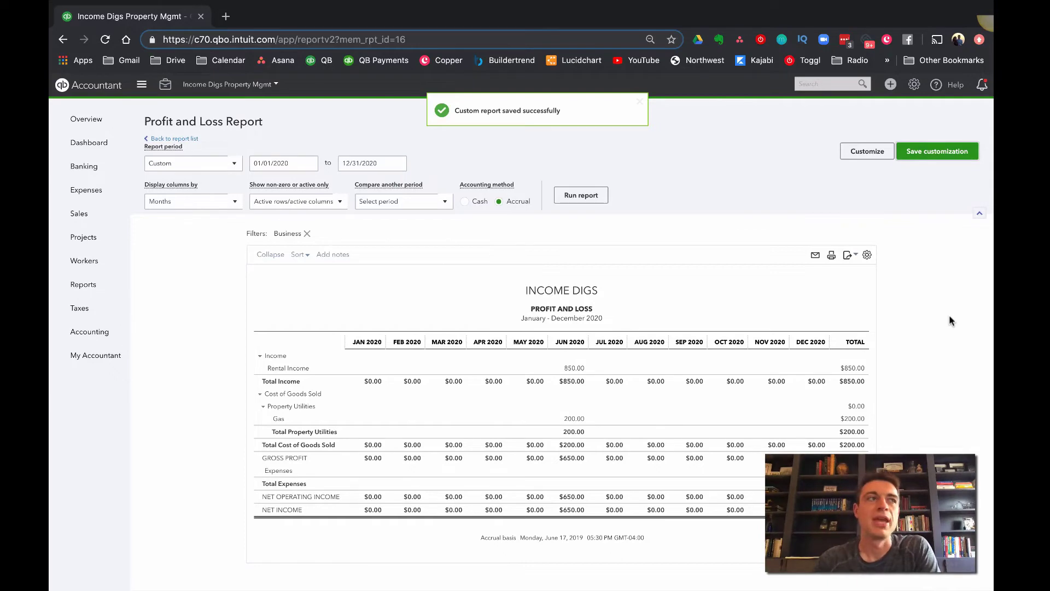
left_click(891, 85)
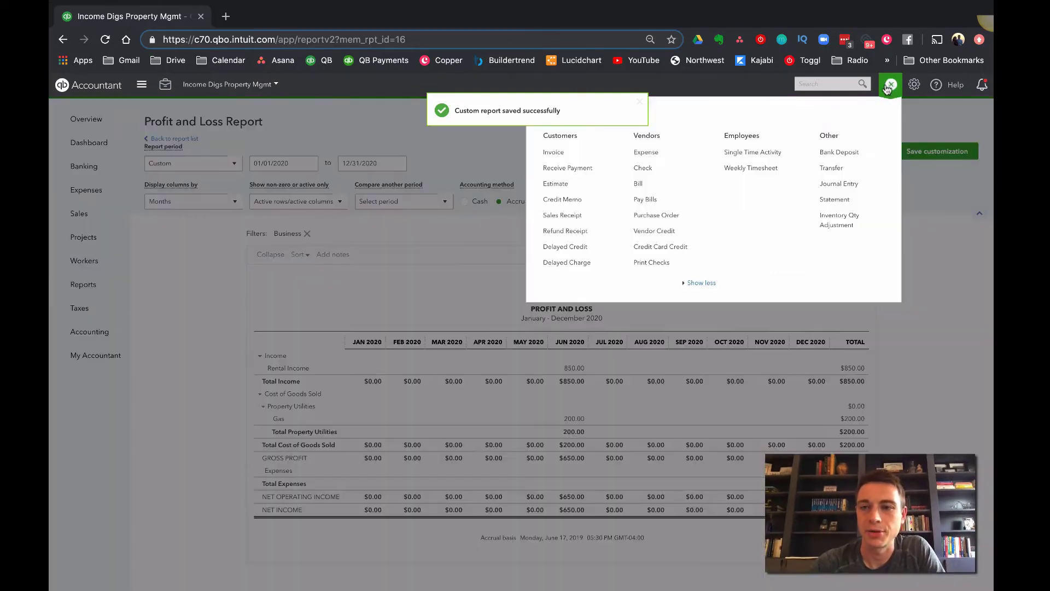
left_click(673, 157)
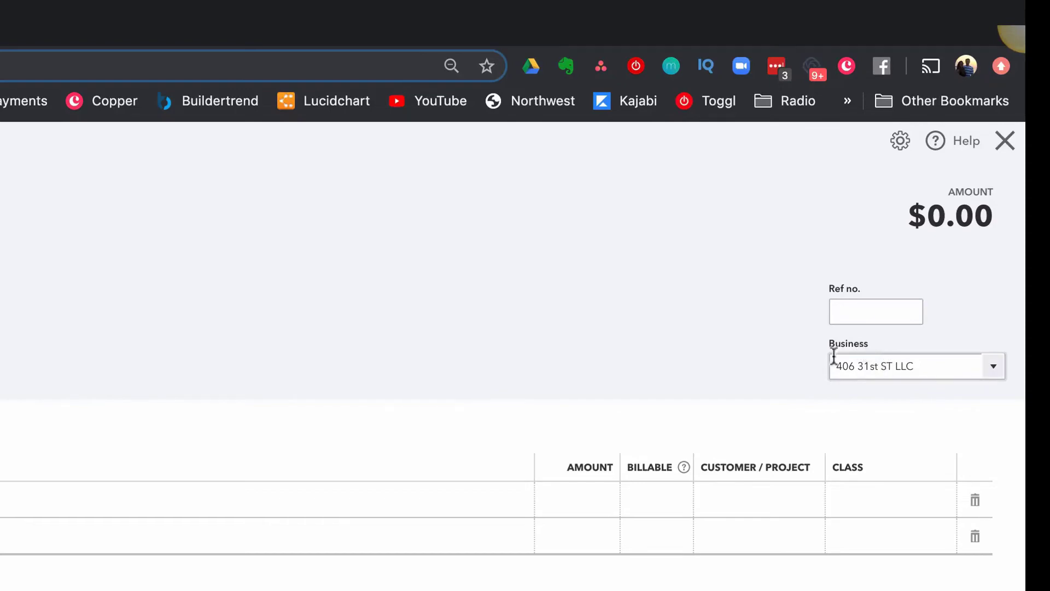
Close the expense form and set the report period to This Year
left_click(1004, 141)
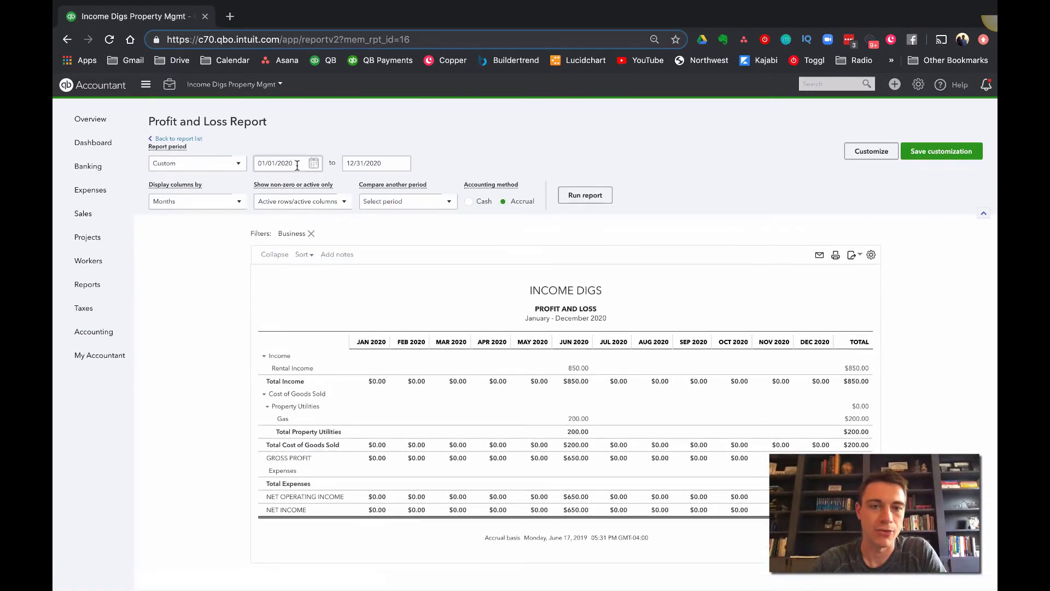
left_click(240, 164)
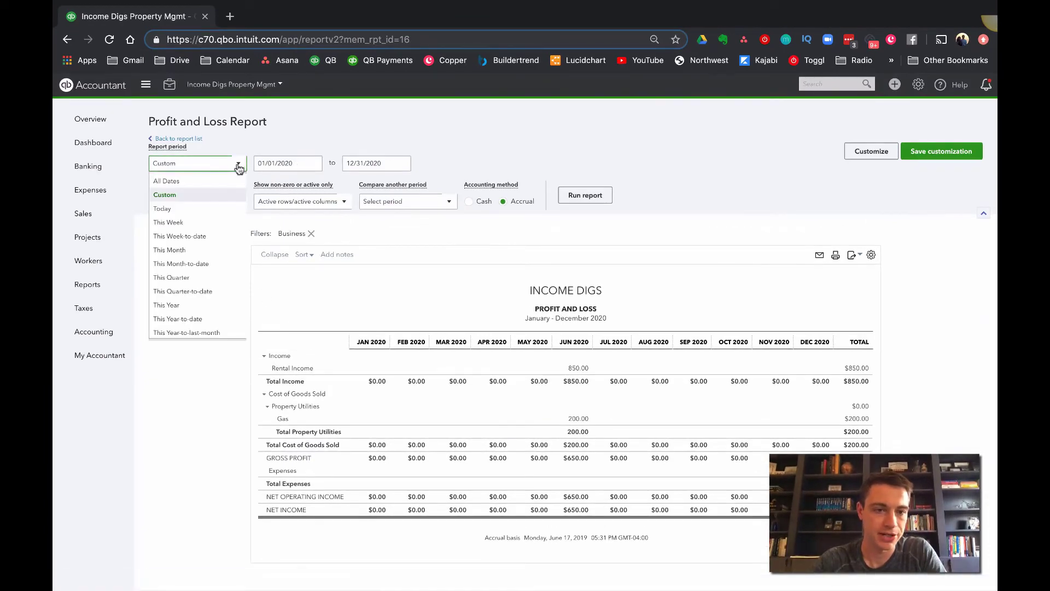
left_click(196, 310)
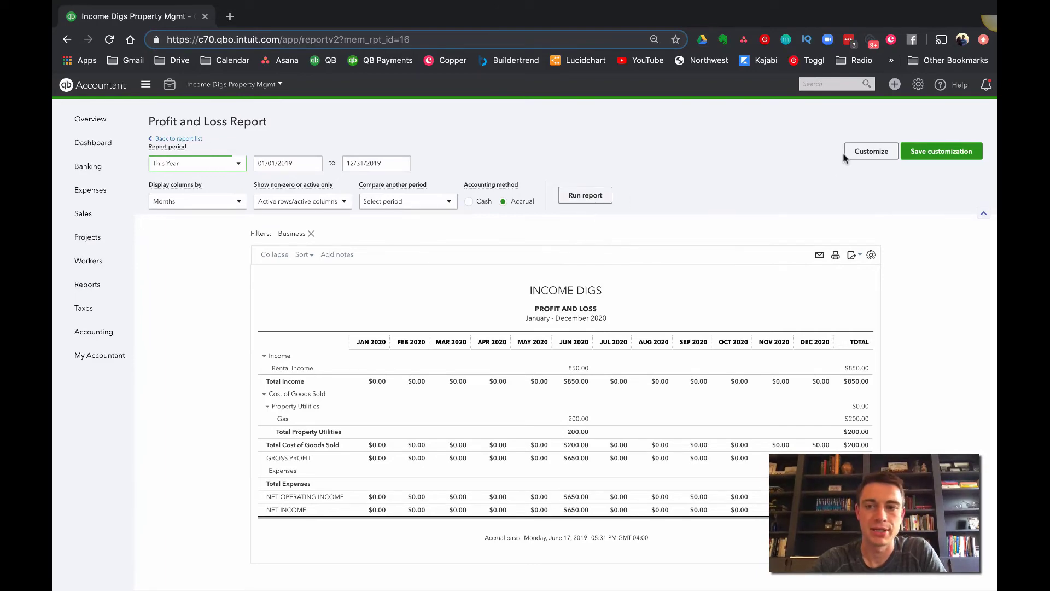
Set the Business filter to include all businesses and rerun the report
left_click(870, 152)
left_click(743, 279)
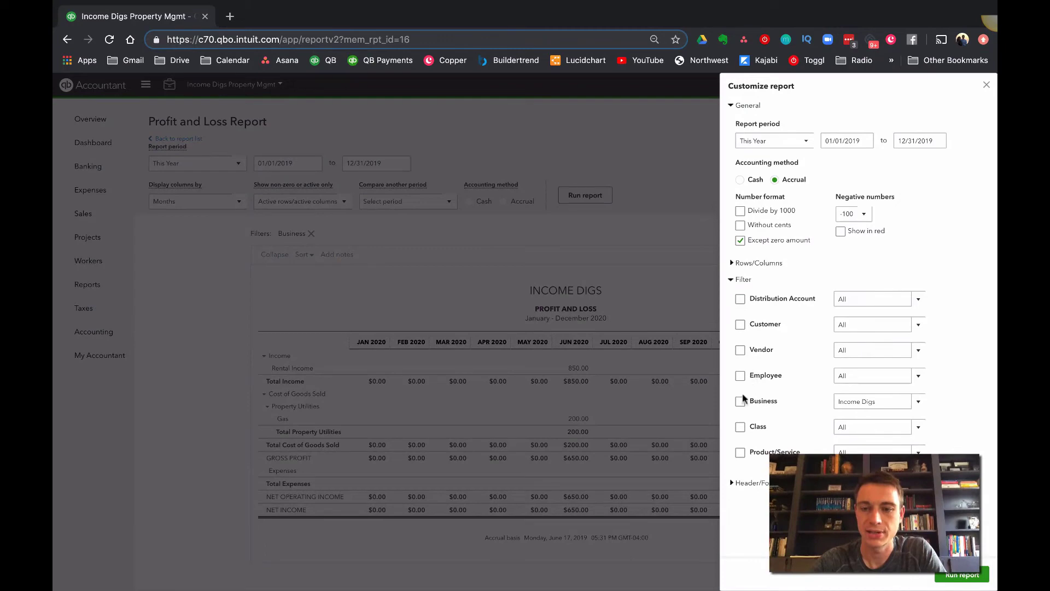
left_click(740, 401)
left_click(918, 299)
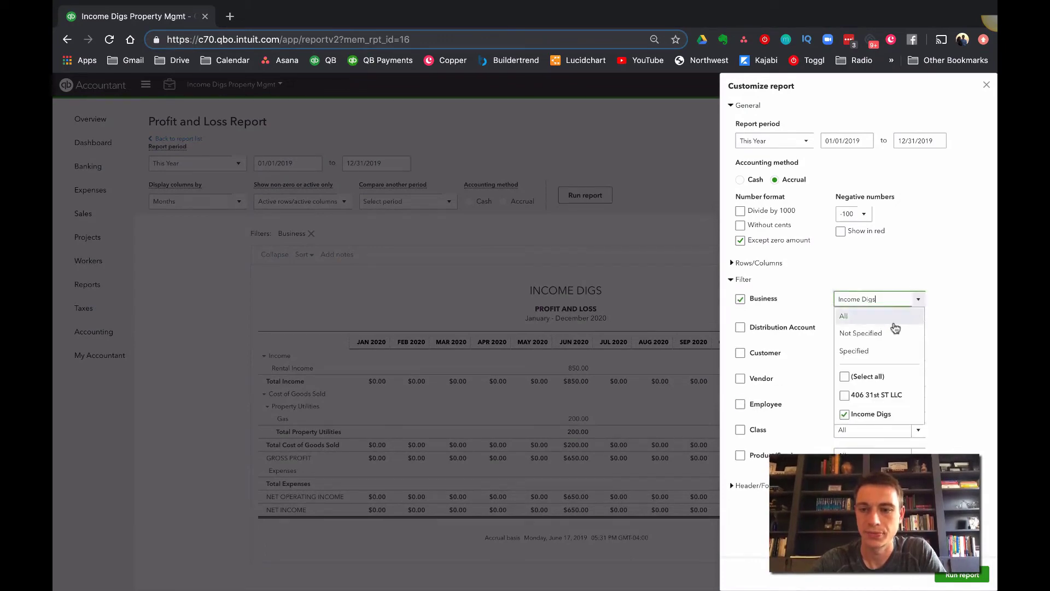
left_click(863, 383)
left_click(845, 316)
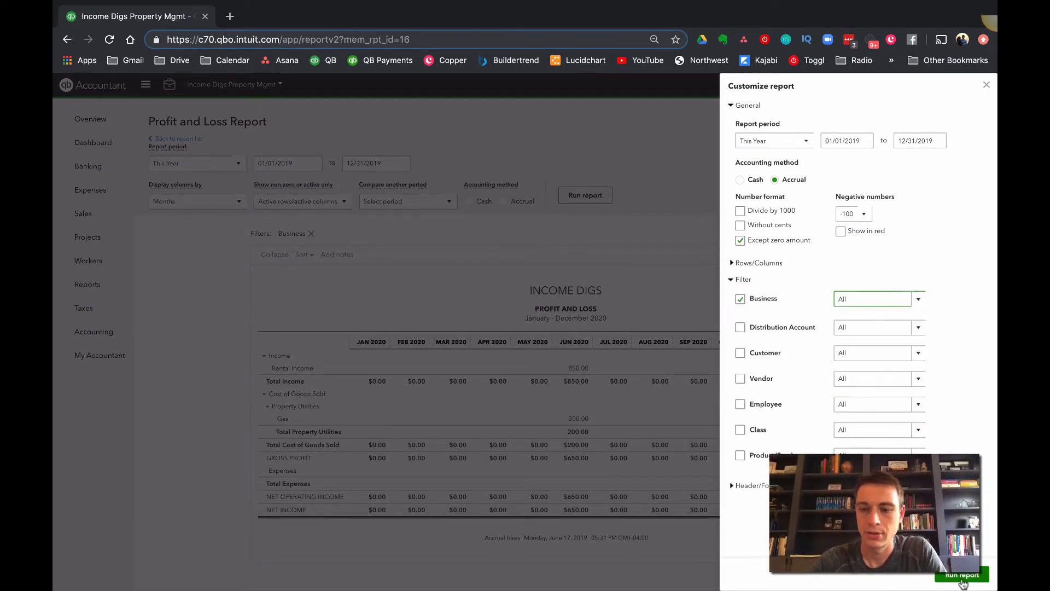
left_click(962, 576)
scroll(620, 426, "down", 3)
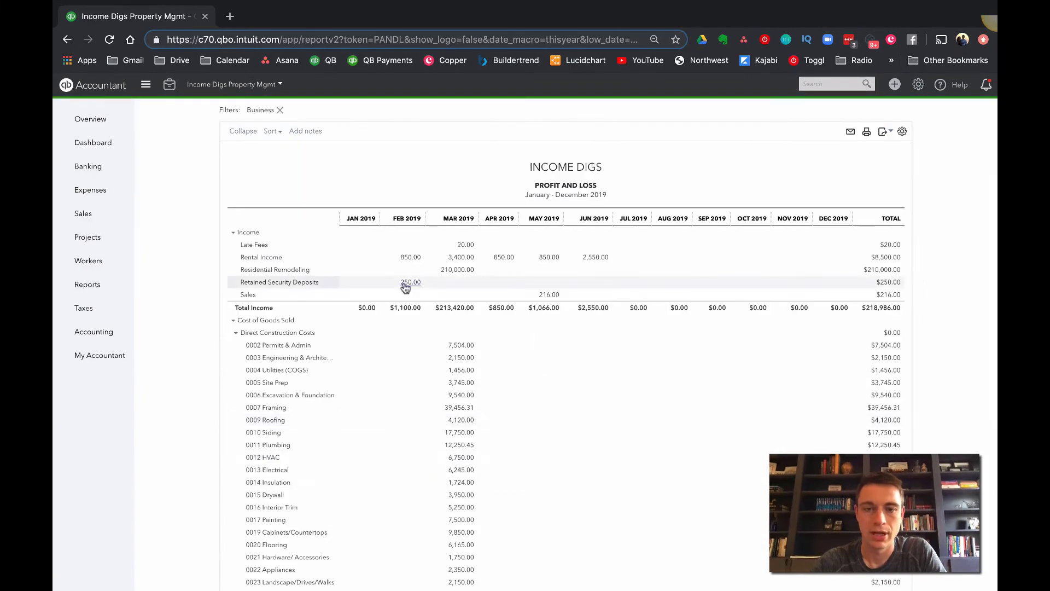
scroll(404, 287, "up", 3)
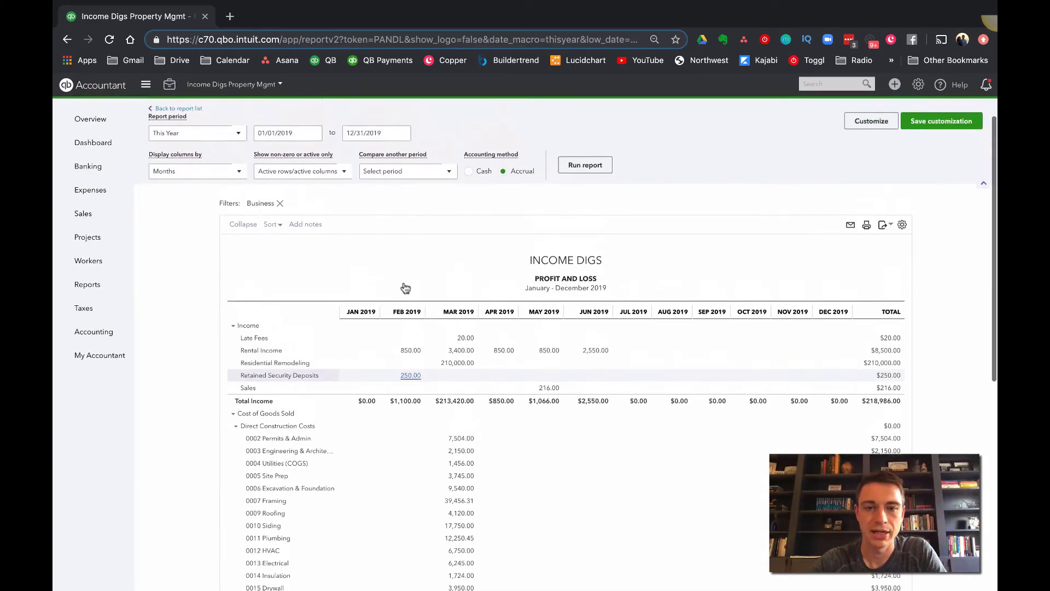
Display the report columns by Businesses and rerun it
left_click(208, 201)
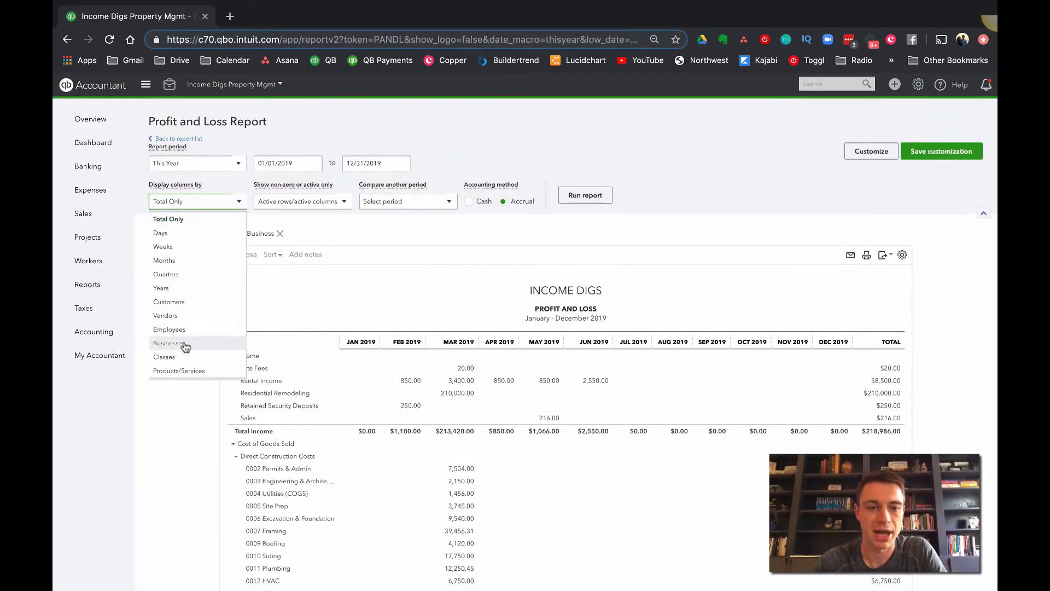
left_click(169, 343)
left_click(601, 196)
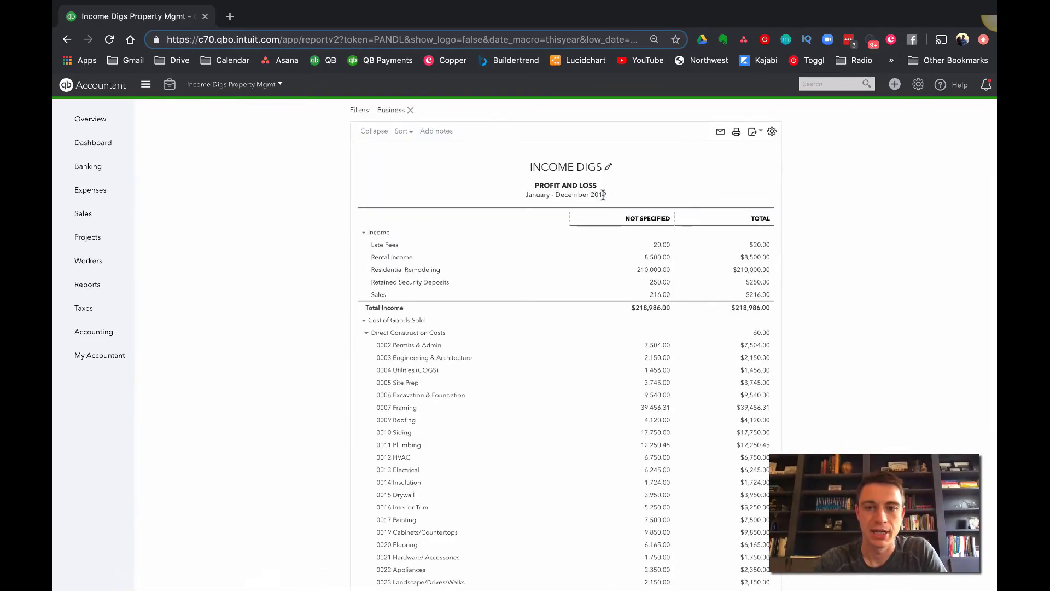